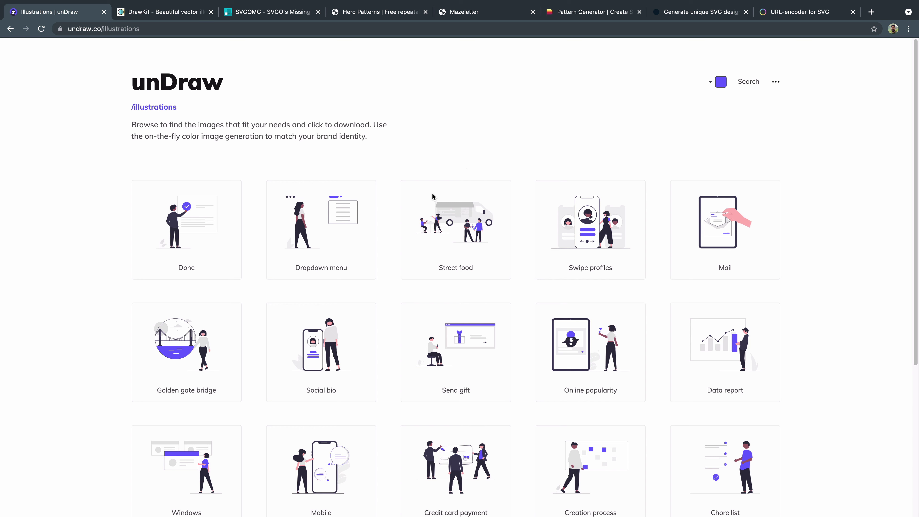
- Change unDraw's accent colour from the default purple to bright red #FF2222
scroll(431, 195, "down", 10)
scroll(489, 248, "down", 13)
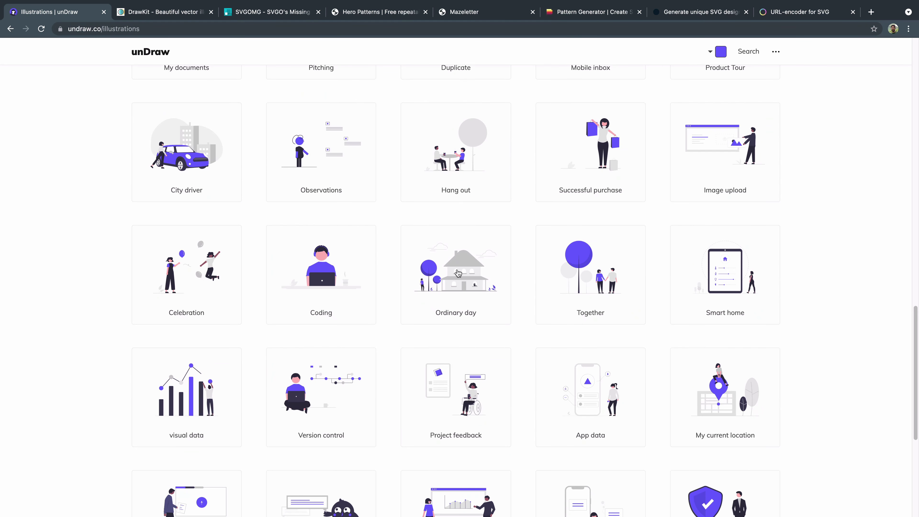
scroll(458, 272, "down", 15)
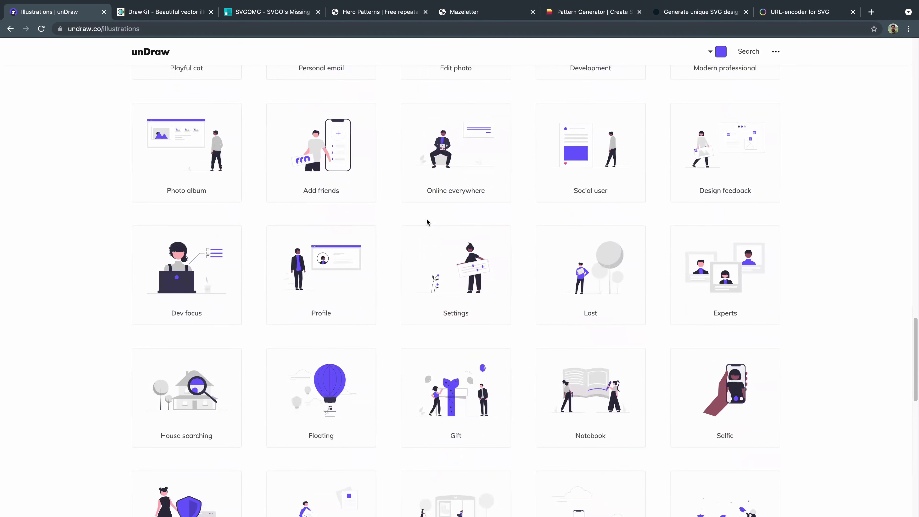
scroll(430, 226, "up", 20)
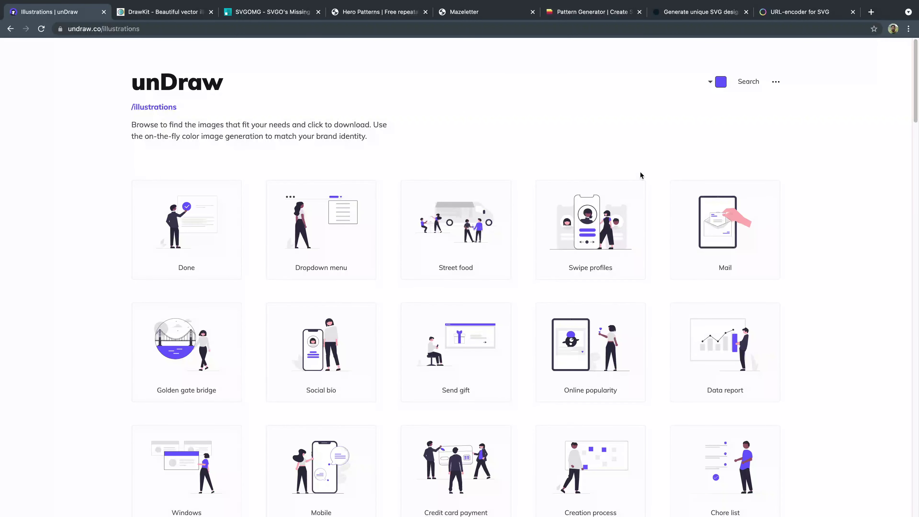
left_click(724, 80)
left_click(689, 124)
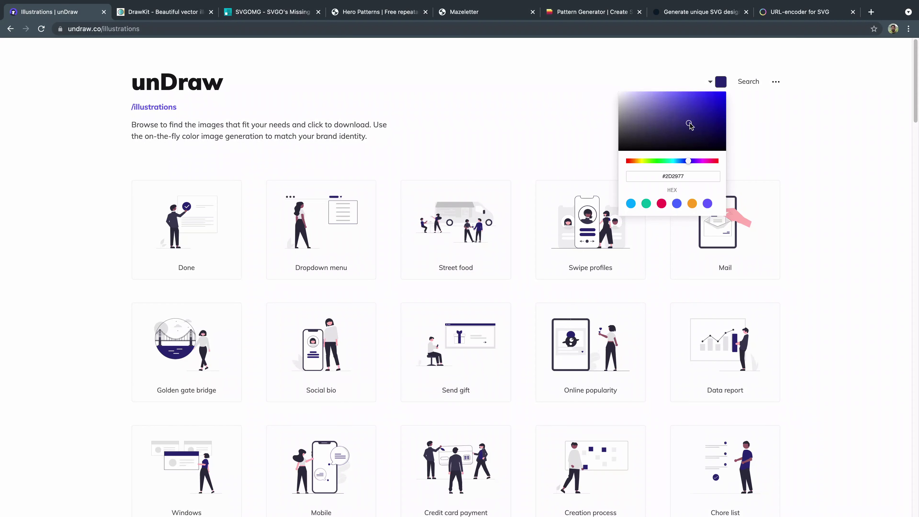
left_click(635, 143)
left_click_drag(636, 161, 627, 161)
left_click_drag(673, 141, 712, 92)
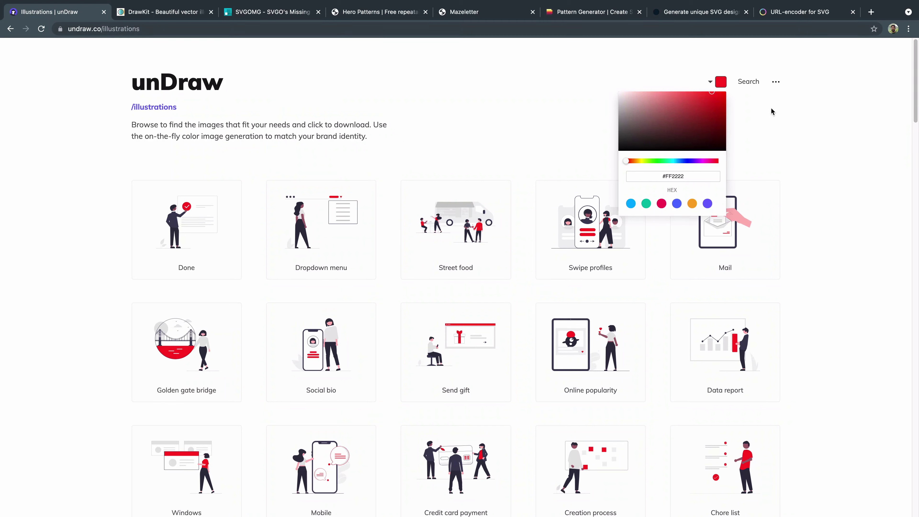
left_click(756, 111)
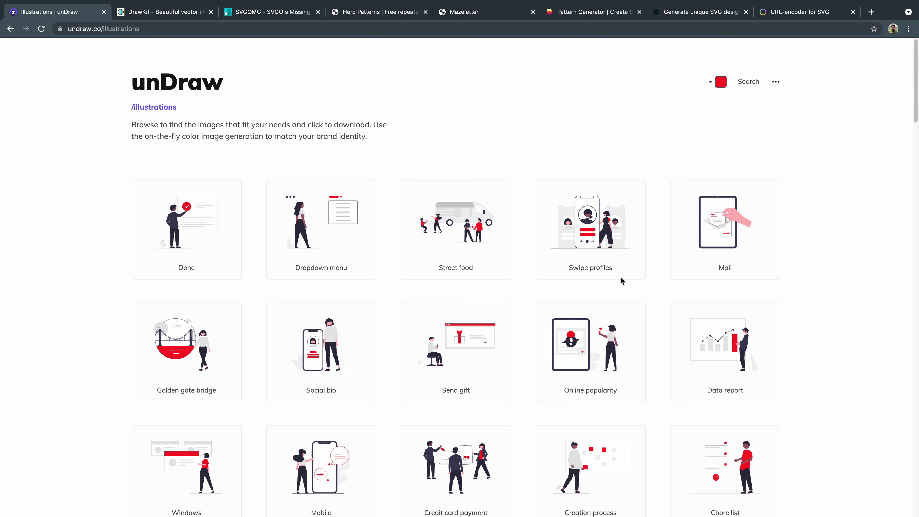
- Search unDraw's illustrations for 'Business' and scroll through the red results
left_click(747, 82)
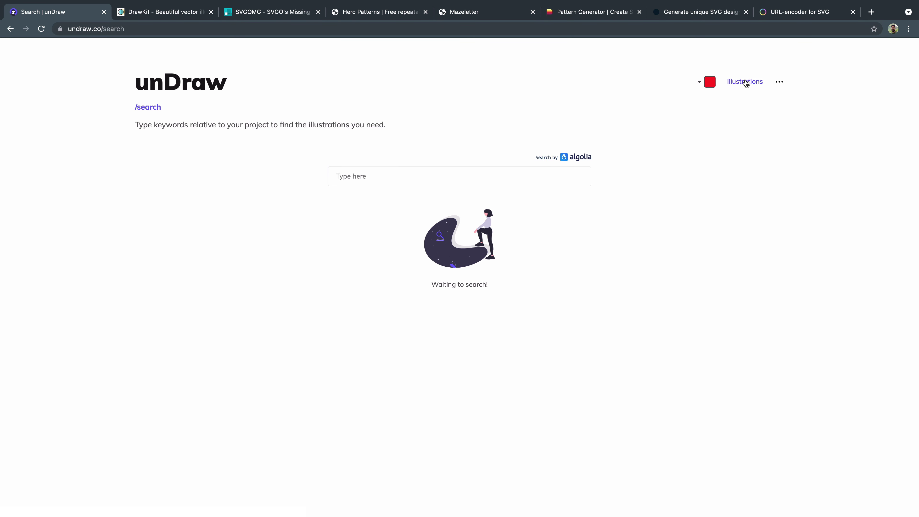
left_click(484, 169)
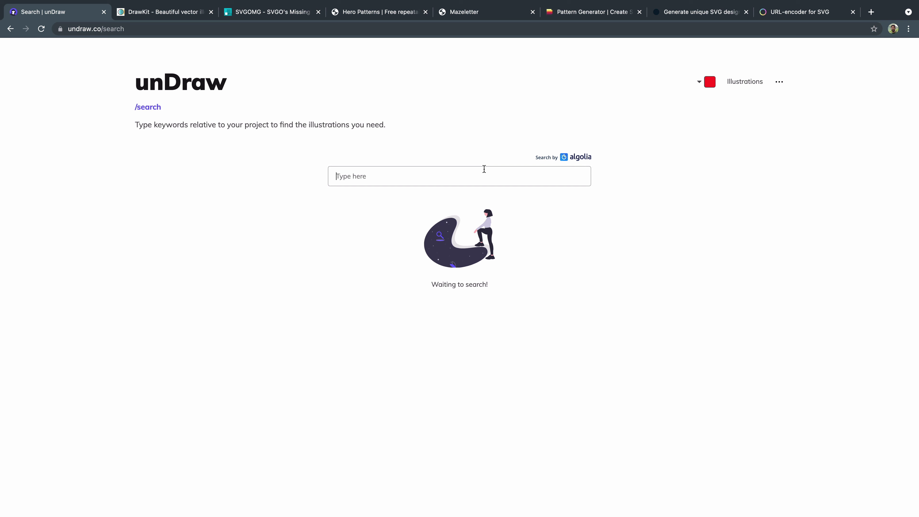
type("Business")
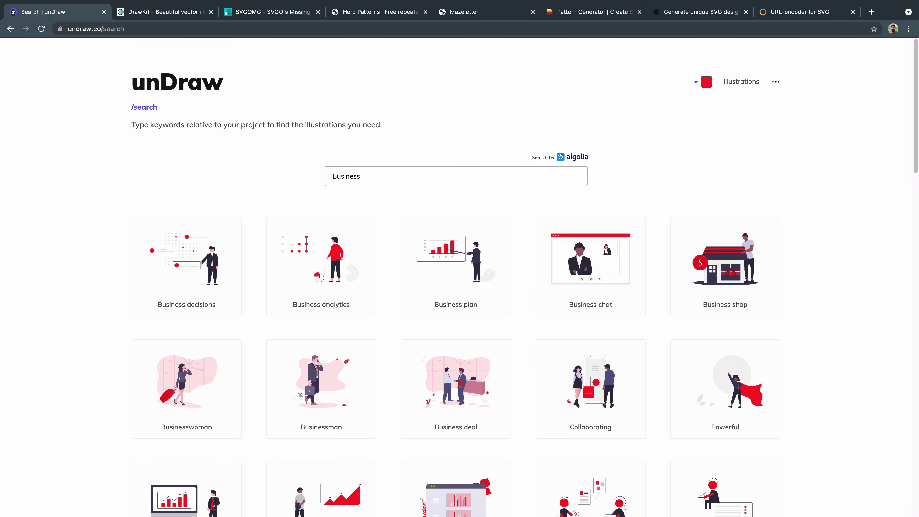
scroll(404, 326, "down", 10)
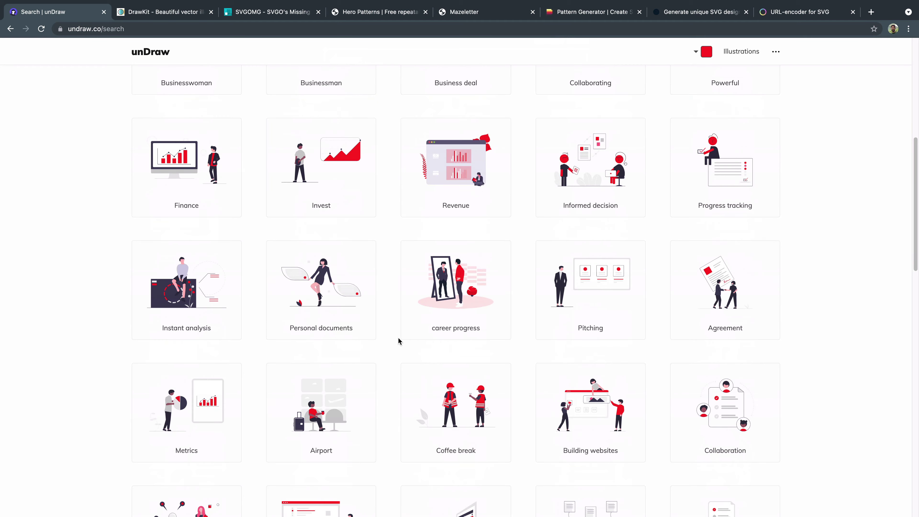
scroll(400, 341, "down", 10)
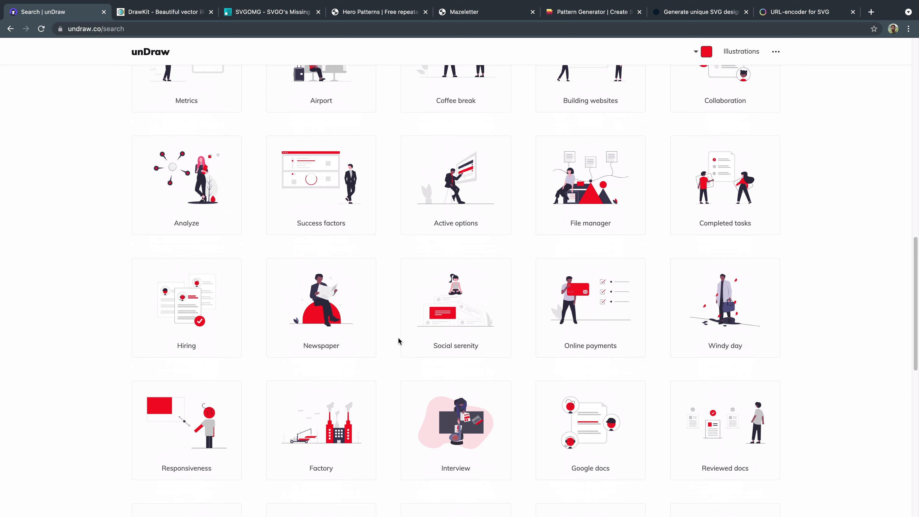
- Go to DrawKit and open the Everyday Life Illustrations pack
left_click(171, 16)
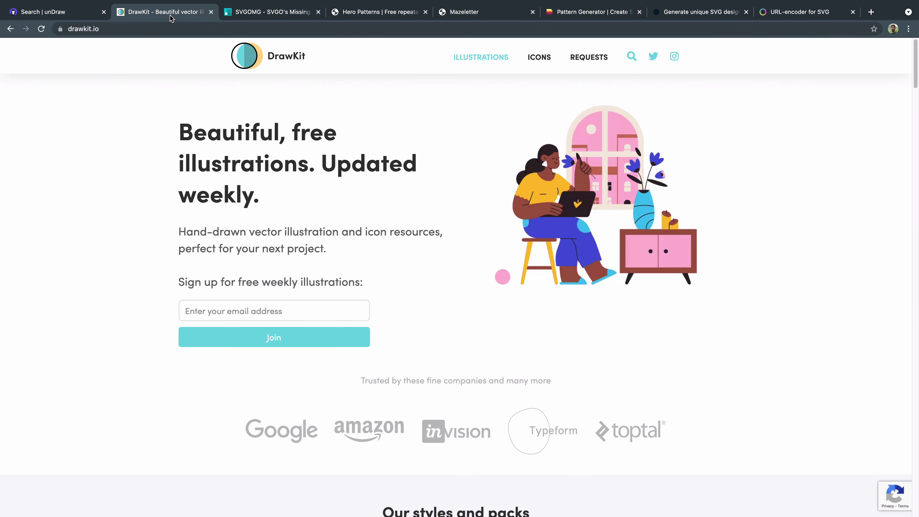
scroll(422, 333, "down", 10)
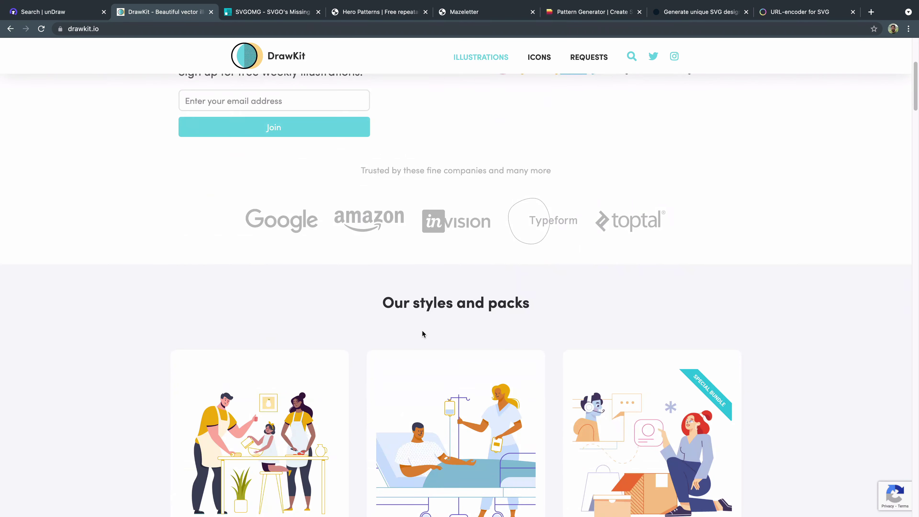
scroll(422, 333, "down", 3)
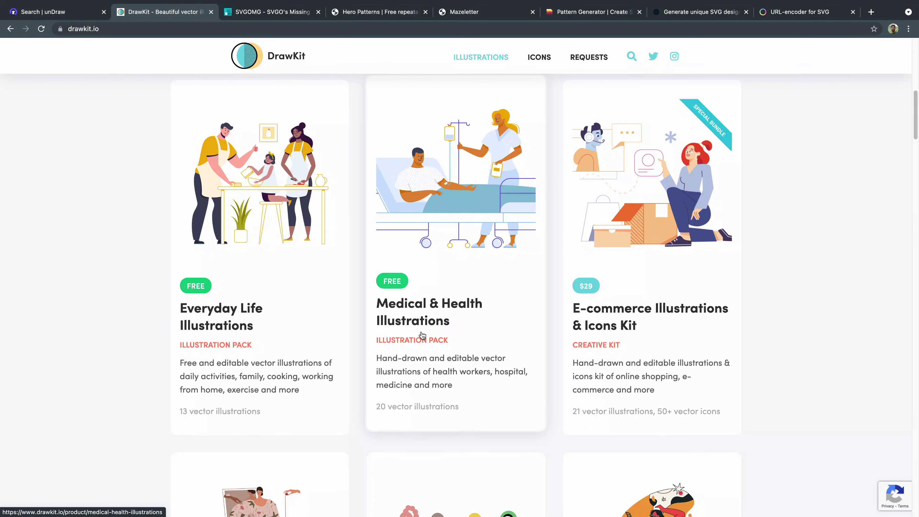
left_click(244, 216)
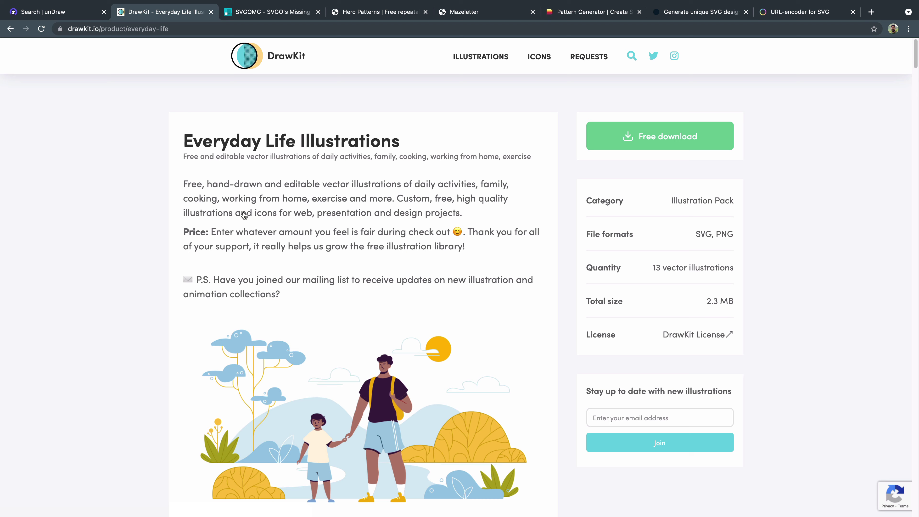
- Scroll through the pack's 13 illustration previews and back up
scroll(377, 321, "down", 3)
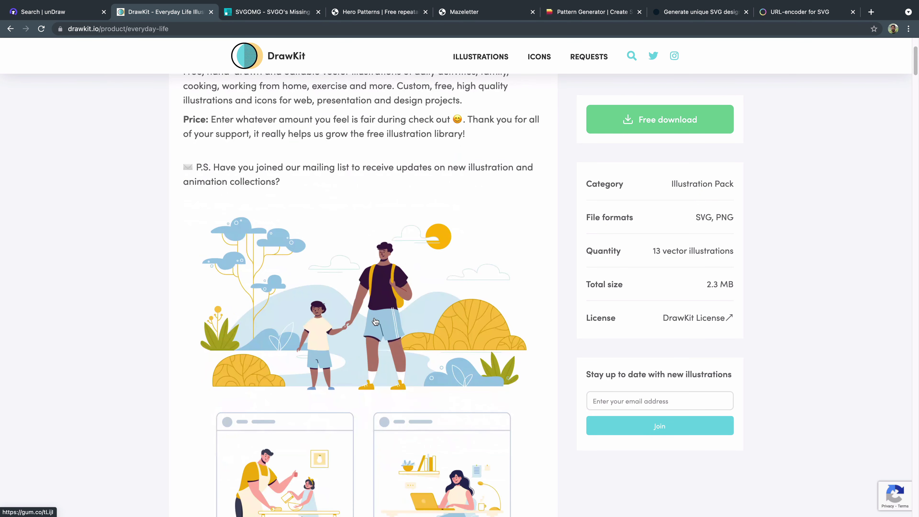
scroll(375, 322, "down", 1)
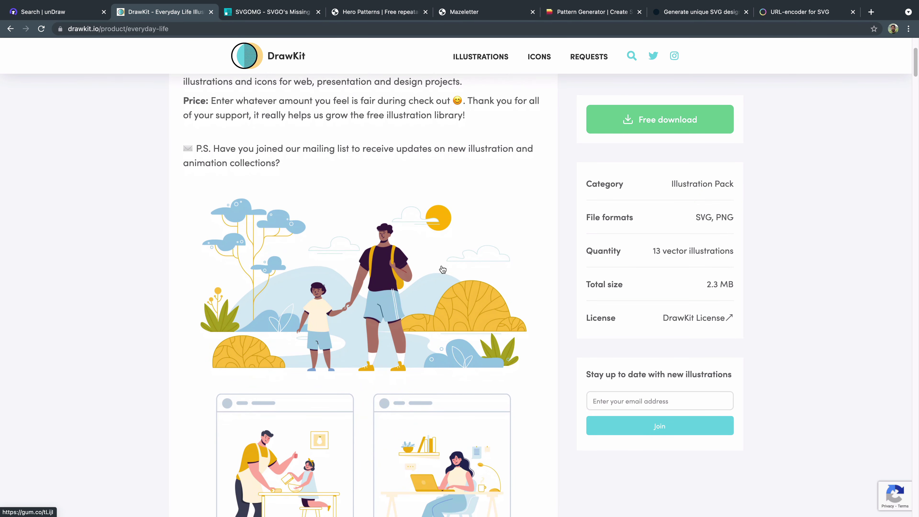
scroll(439, 323, "down", 7)
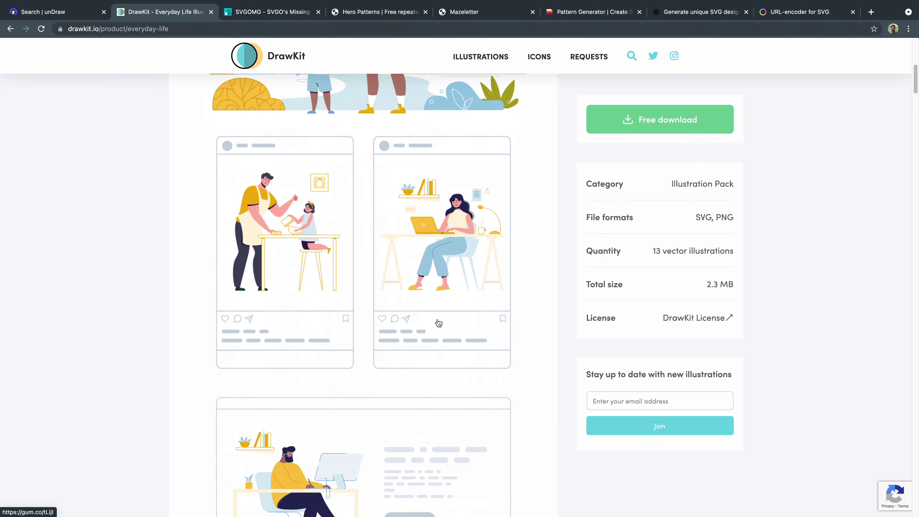
scroll(438, 323, "down", 10)
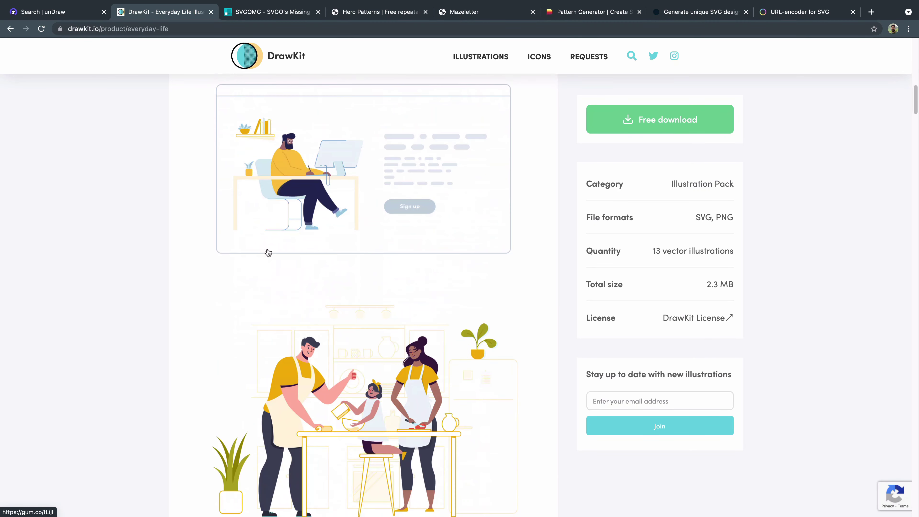
scroll(320, 285, "down", 8)
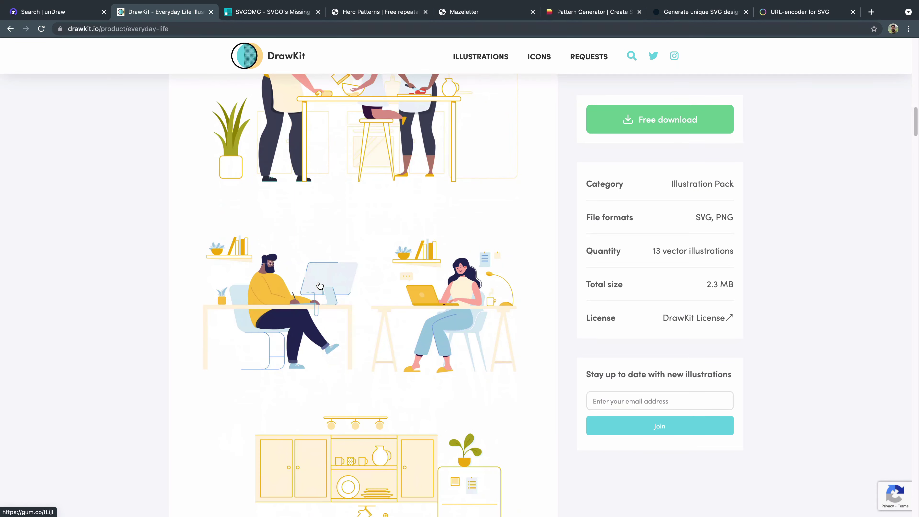
scroll(320, 286, "down", 18)
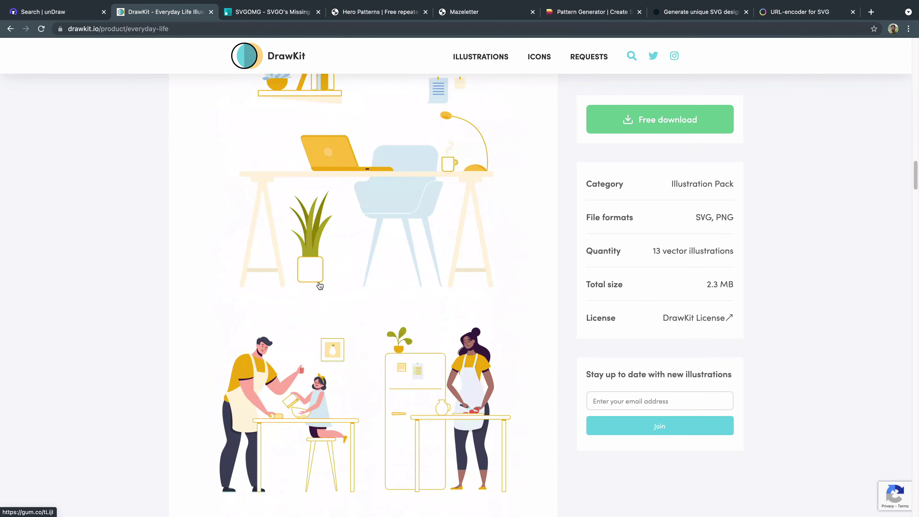
scroll(320, 285, "up", 20)
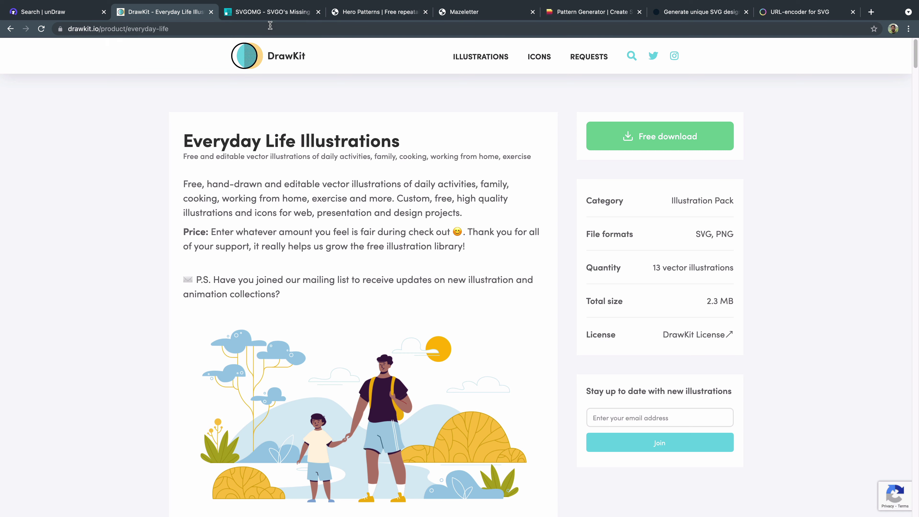
- View the food-truck SVG in SVGOMG and highlight its 8.68k → 6.04k (69.6%) reduction
left_click(268, 16)
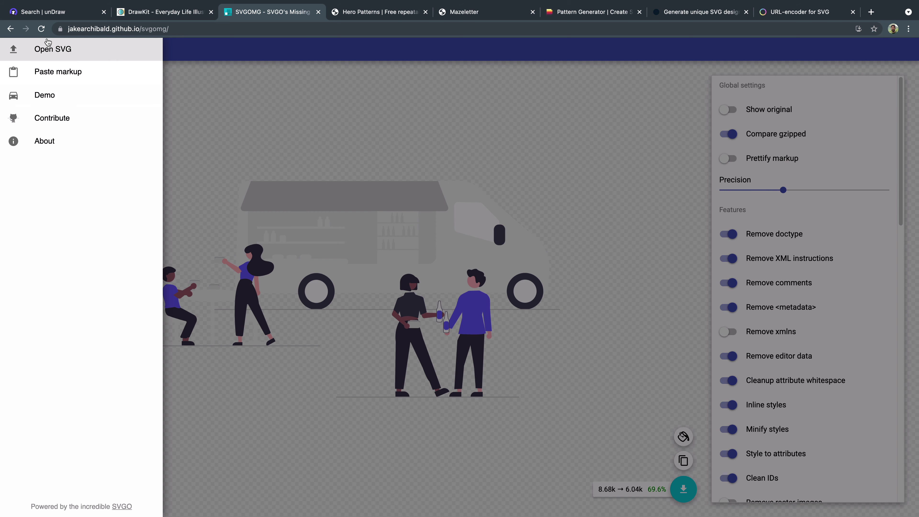
left_click(314, 150)
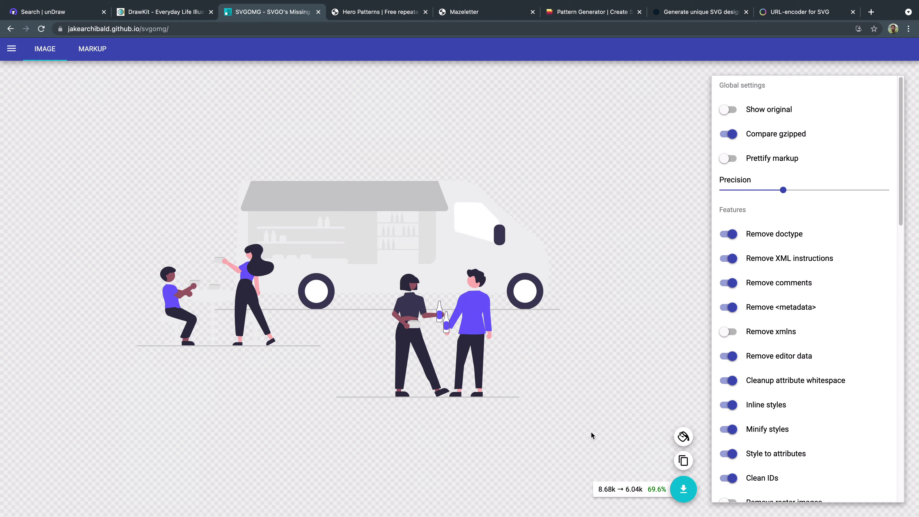
scroll(761, 365, "down", 1)
scroll(760, 364, "down", 20)
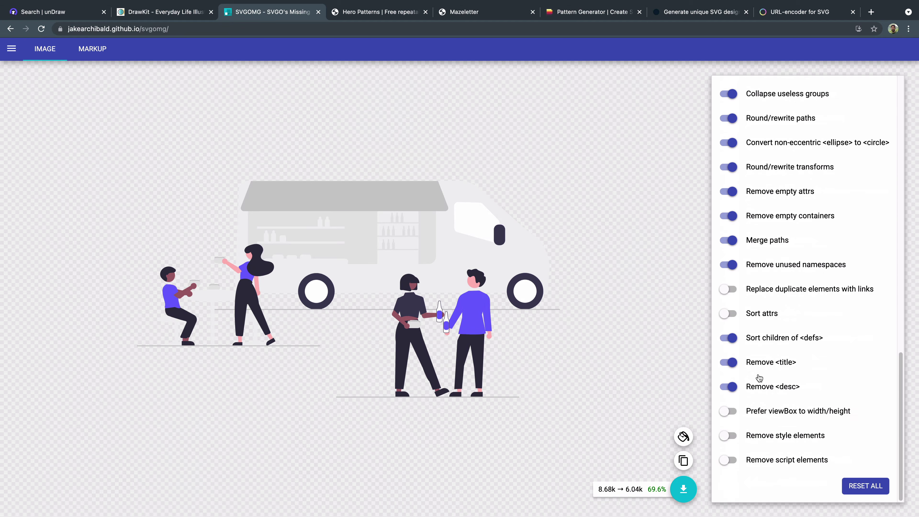
scroll(760, 378, "up", 20)
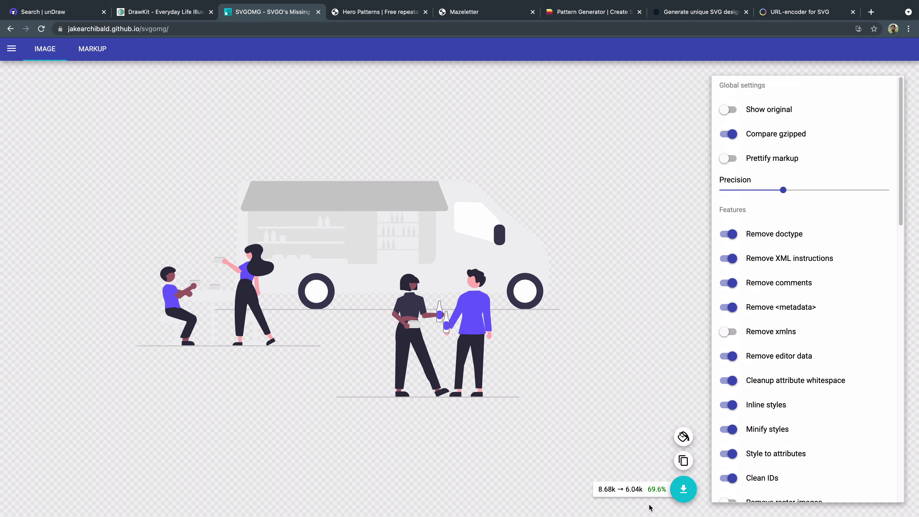
left_click_drag(597, 489, 665, 491)
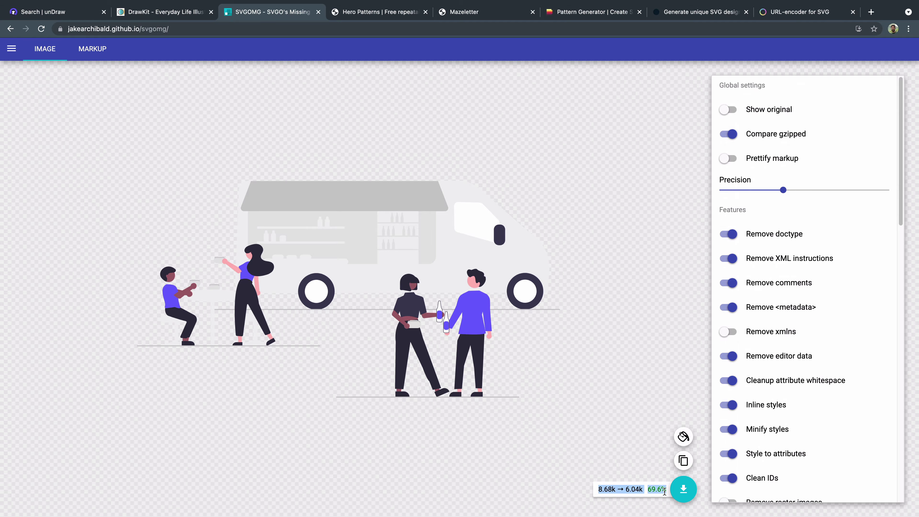
- Turn off Remove doctype, XML instructions, comments, editor data, attribute whitespace cleanup and Inline styles
left_click(658, 480)
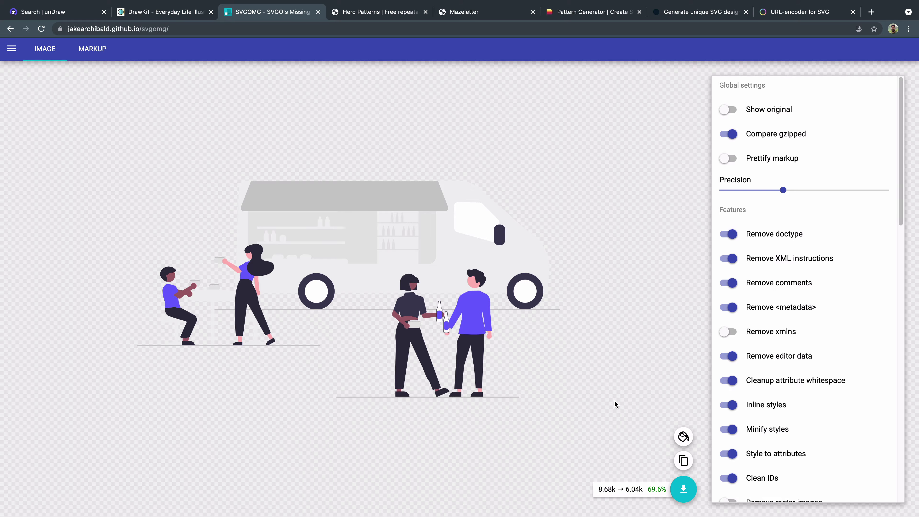
left_click(731, 234)
left_click(732, 260)
left_click(731, 284)
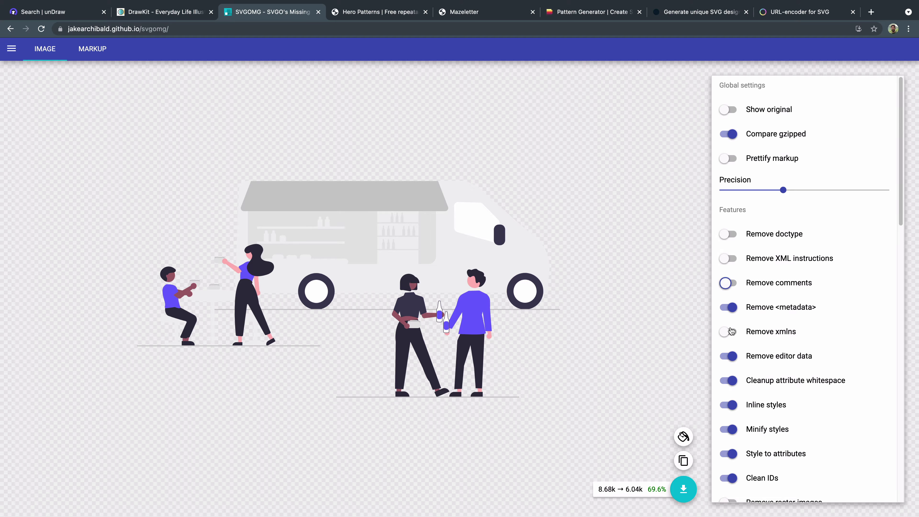
left_click(730, 357)
left_click(732, 379)
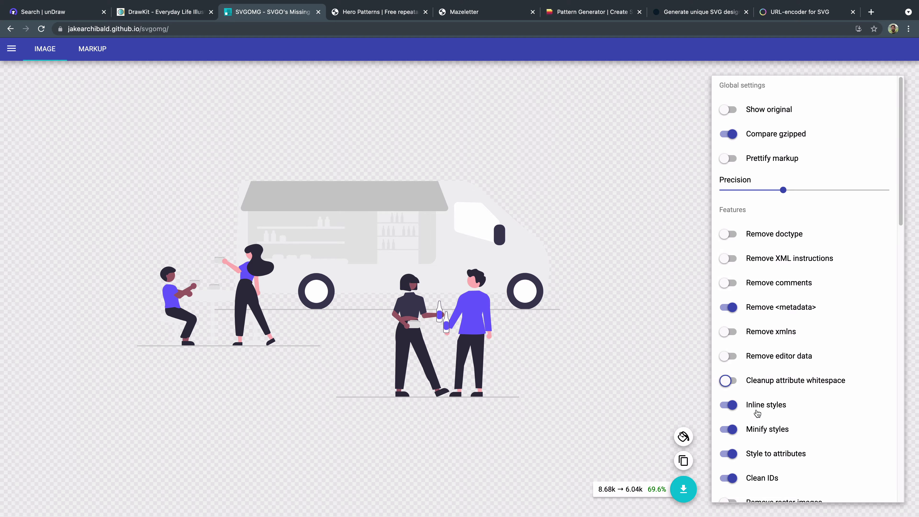
left_click(732, 405)
- On Hero Patterns, view the Topography pattern's generated CSS and close it
left_click(382, 18)
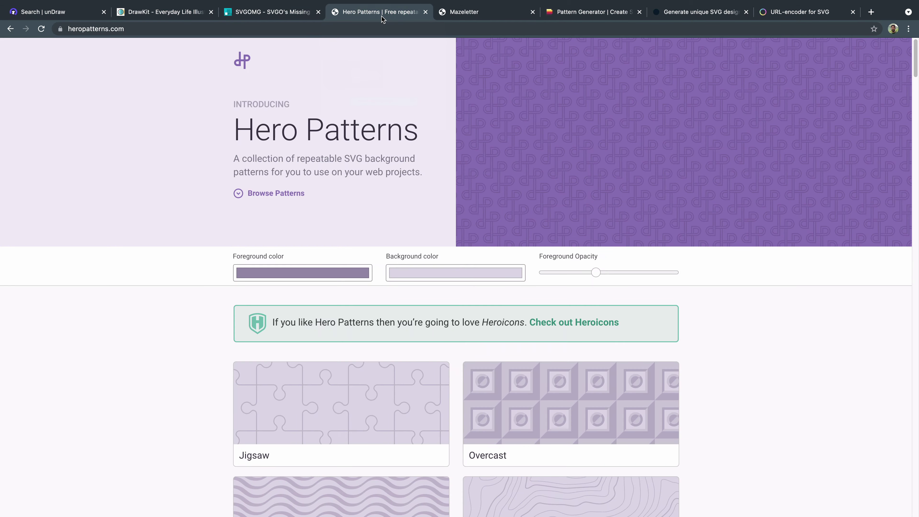
scroll(550, 377, "down", 5)
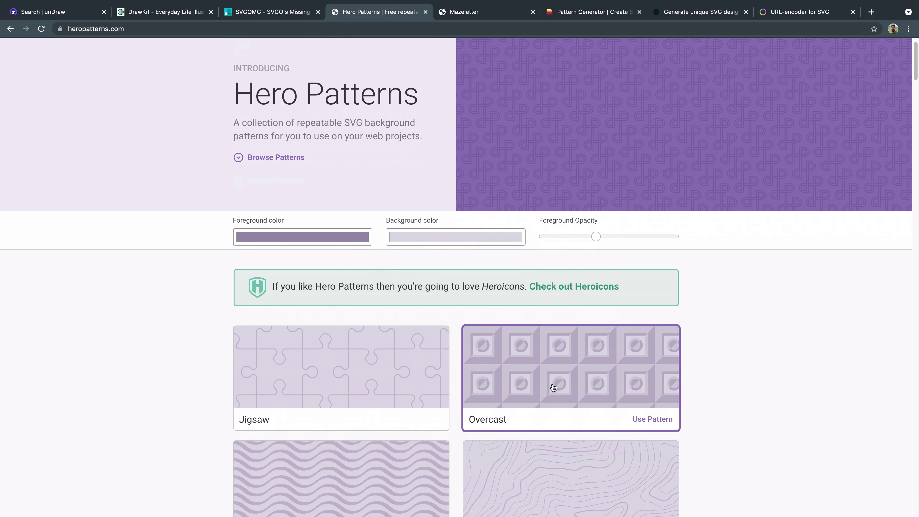
left_click(506, 348)
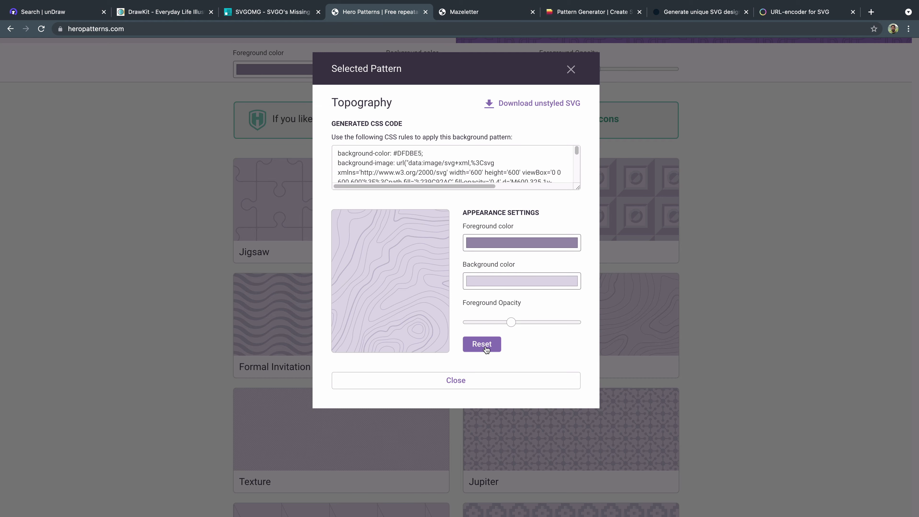
left_click(458, 380)
- Scroll through the Hero Patterns gallery and back to the top
scroll(446, 398, "down", 5)
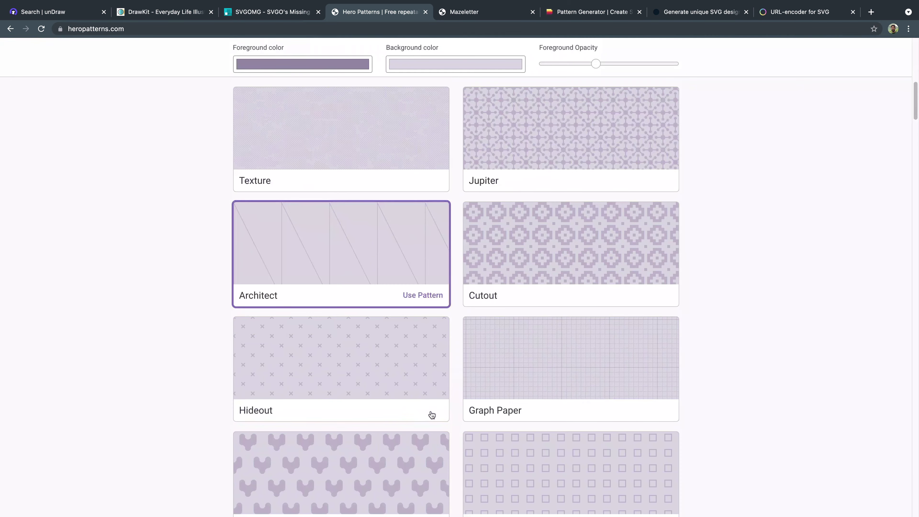
scroll(432, 415, "down", 20)
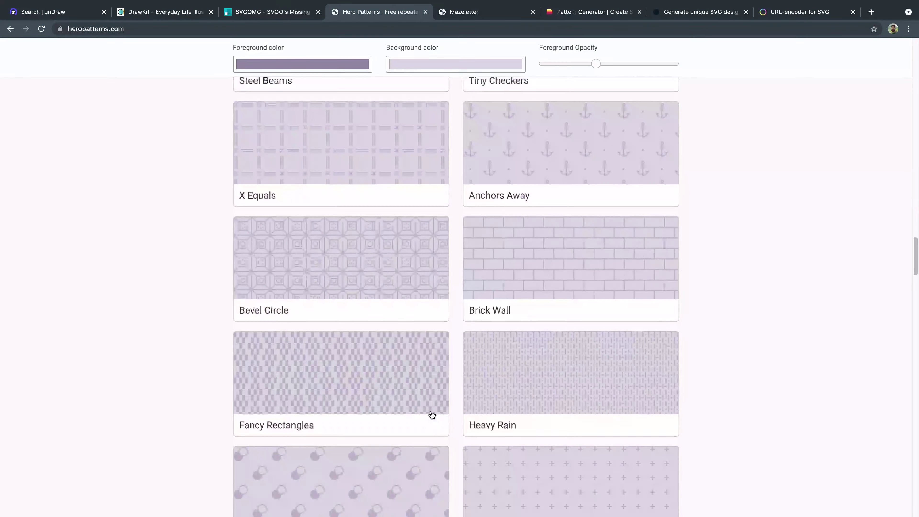
scroll(432, 415, "down", 20)
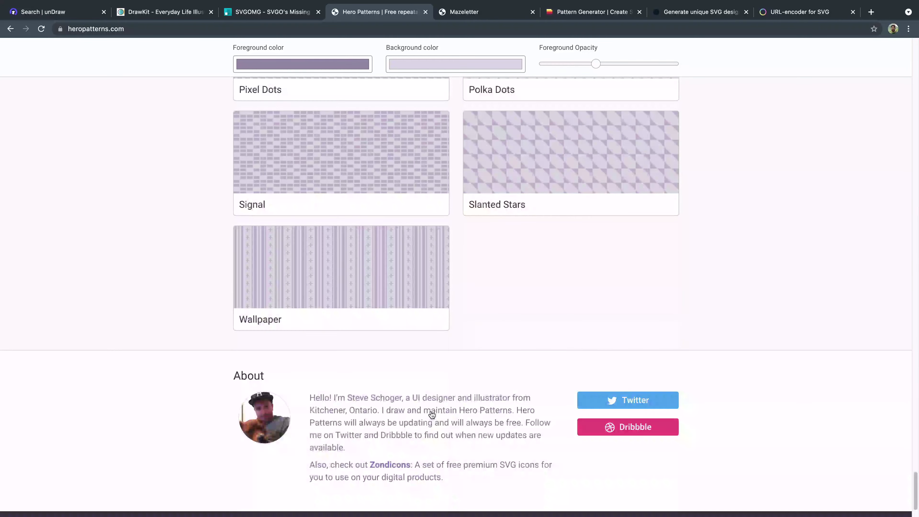
scroll(432, 415, "up", 20)
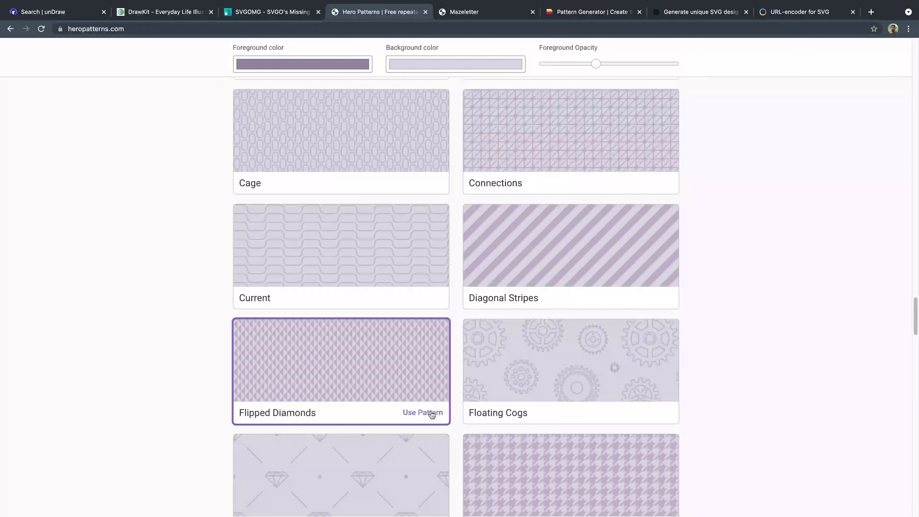
scroll(432, 415, "up", 20)
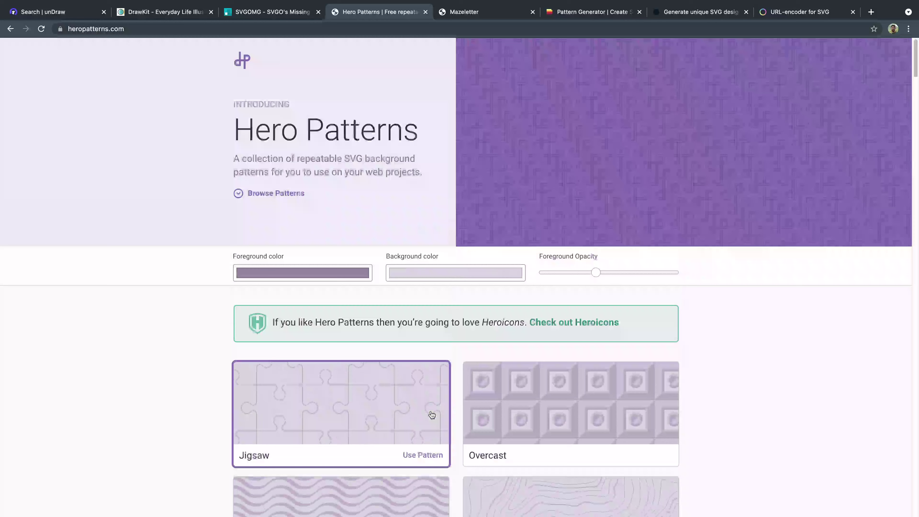
- Switch to Mazeletter's pattern font collection homepage
left_click(467, 11)
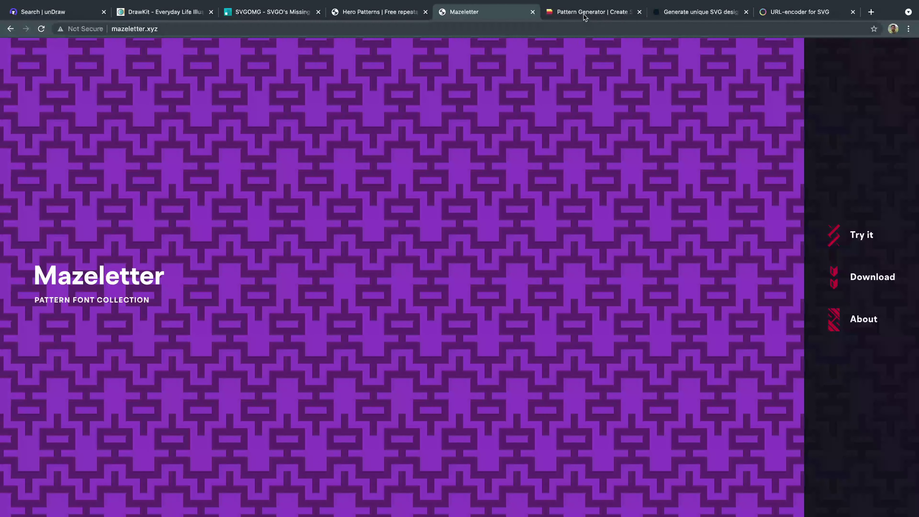
- In doodad.dev's Pattern Generator, pick a holes base-style pattern variant
left_click(585, 14)
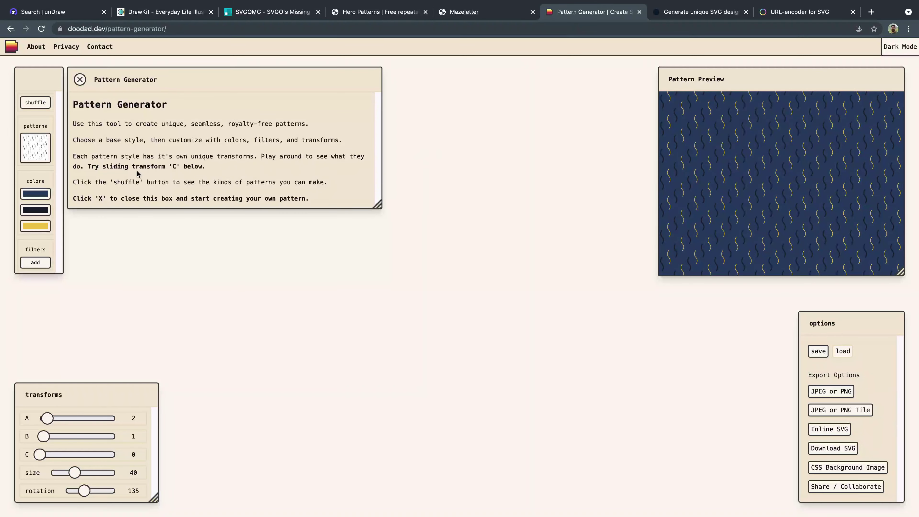
left_click(31, 151)
left_click(70, 92)
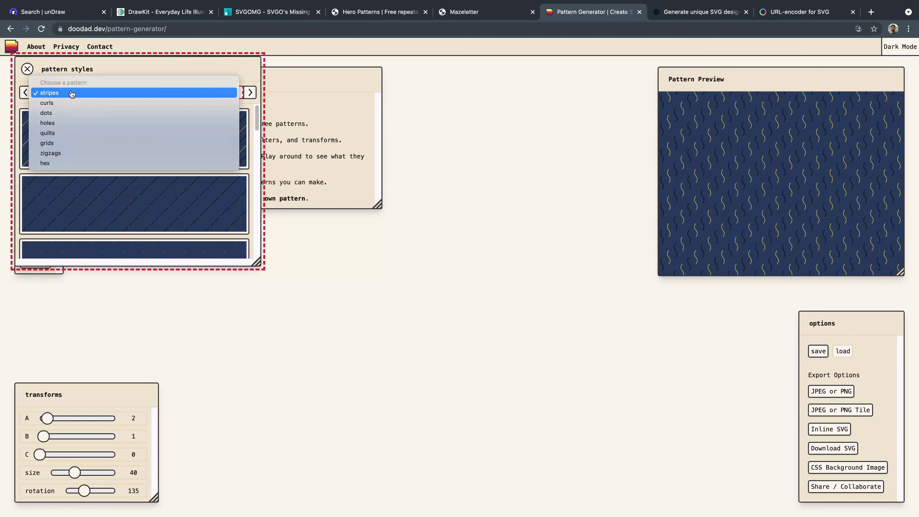
key("Escape")
key("Down")
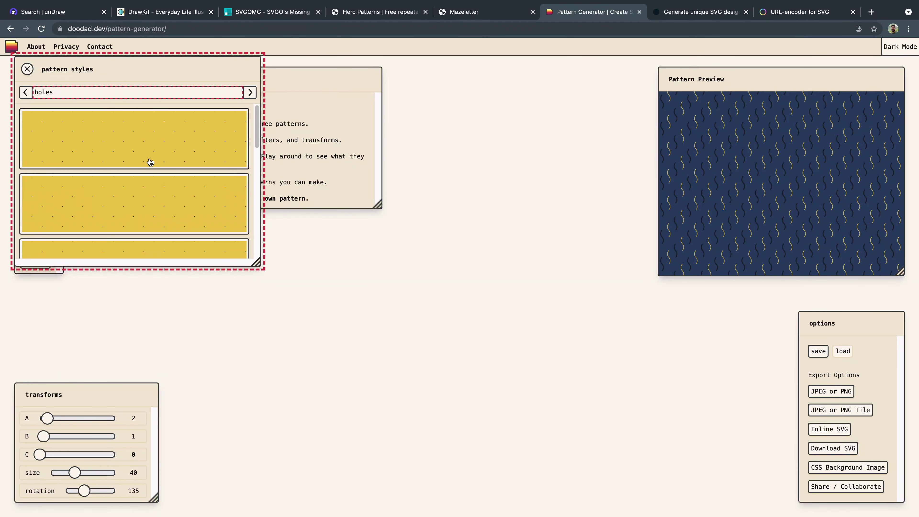
scroll(139, 202, "down", 5)
left_click(136, 173)
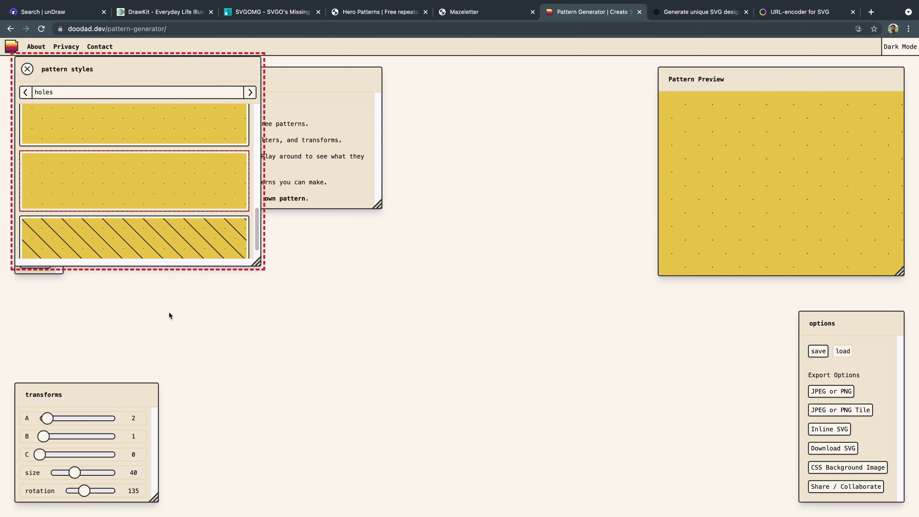
- Set transforms A to 12, B to 12 and C to 17 for dark circles
left_click(85, 419)
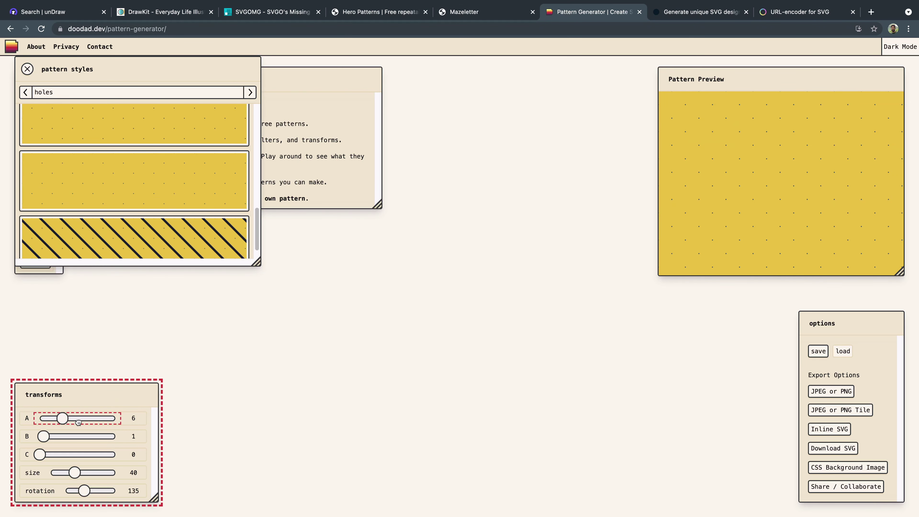
left_click(68, 438)
left_click(84, 437)
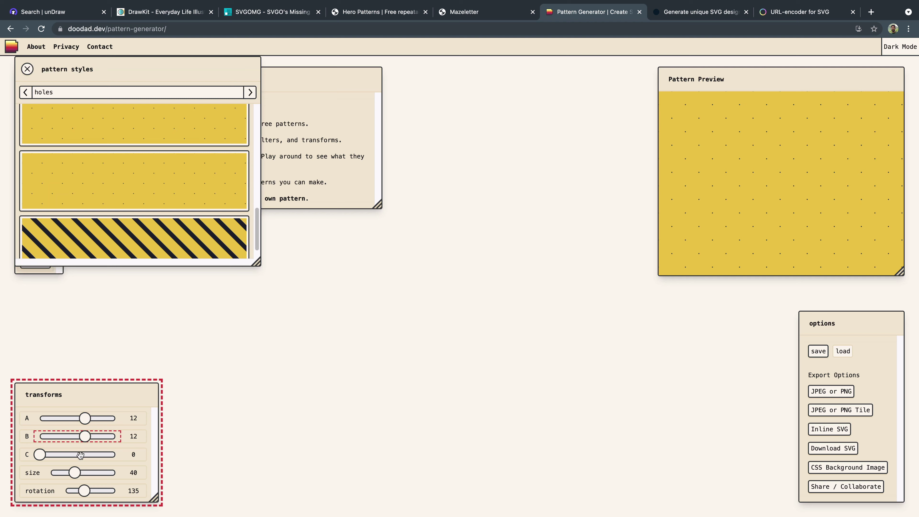
left_click_drag(80, 456, 103, 455)
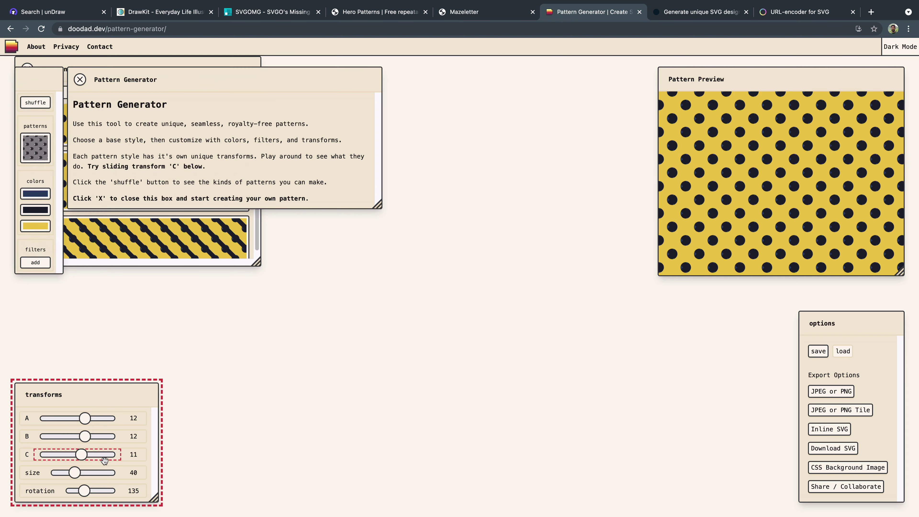
- Close the panels, move the preview centre-left, and set size 51, rotation 263, B 14
left_click(79, 79)
left_click(29, 69)
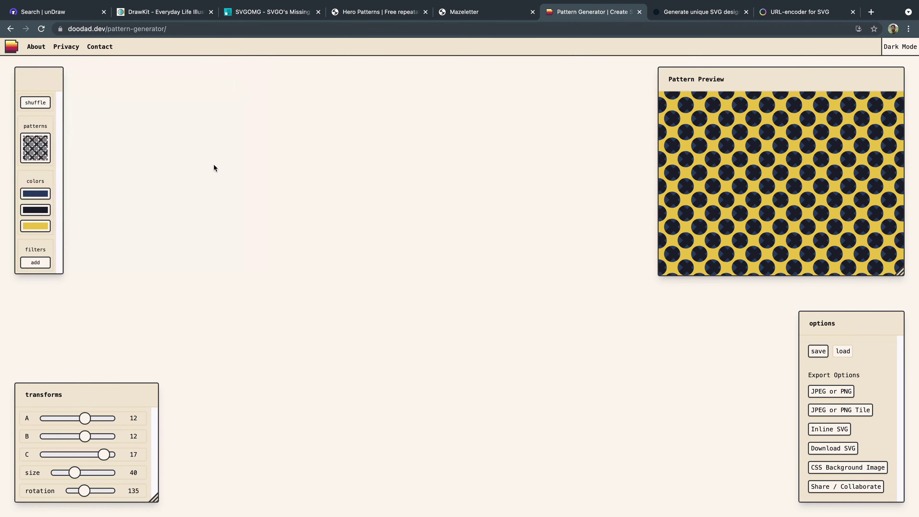
left_click_drag(755, 78, 239, 123)
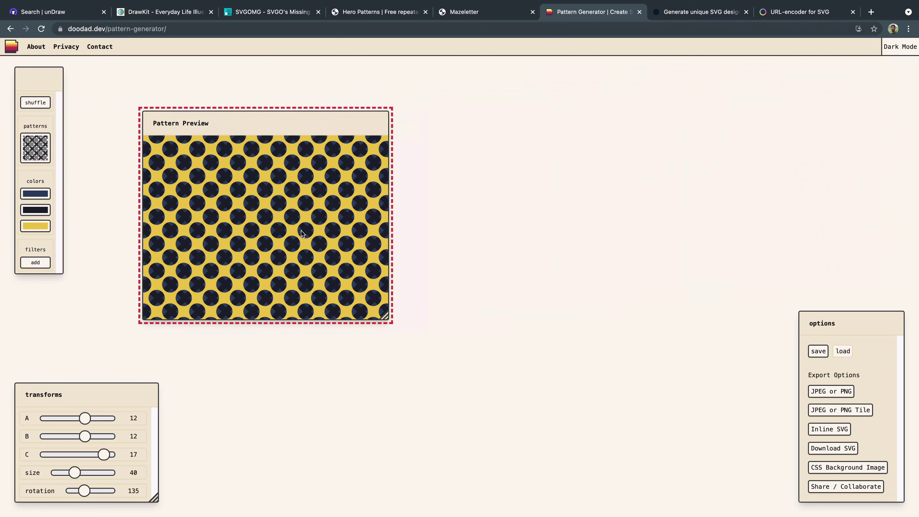
left_click_drag(75, 472, 102, 491)
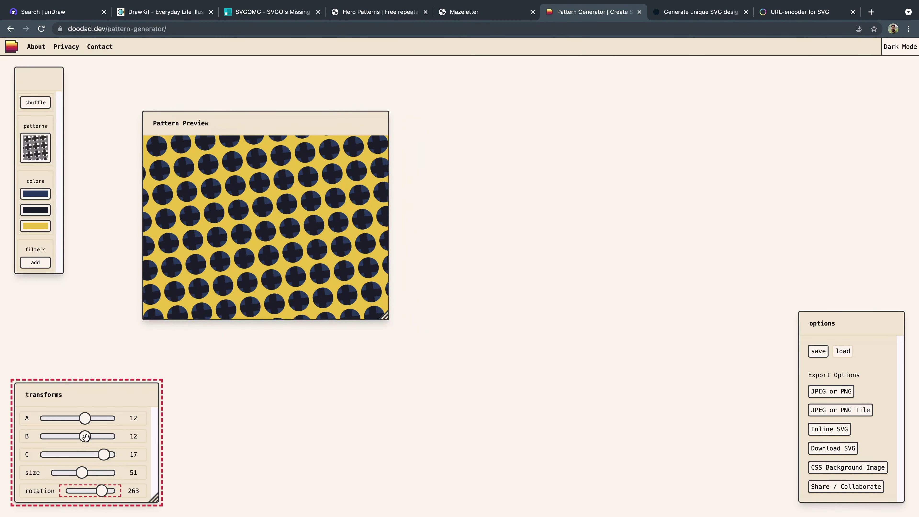
left_click_drag(86, 436, 63, 418)
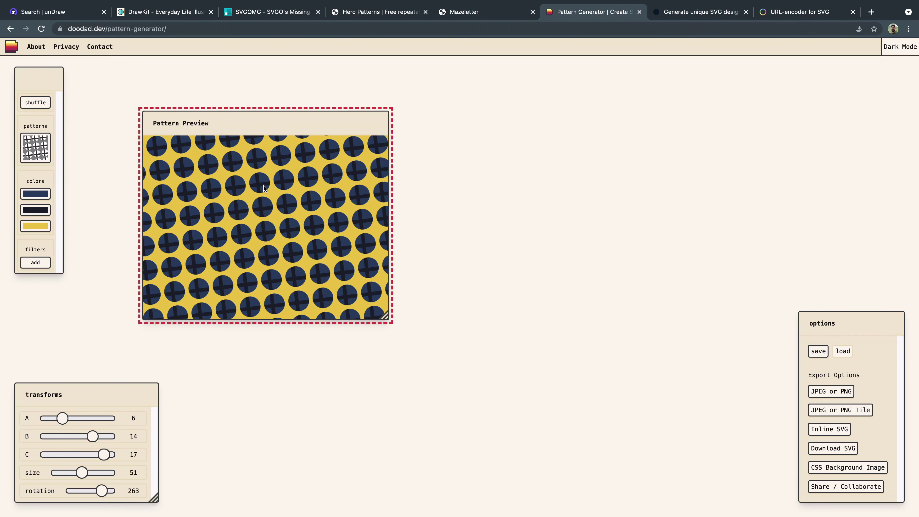
- Delete the saved pattern from doodad.dev's local storage, then go to Haikei
left_click(842, 352)
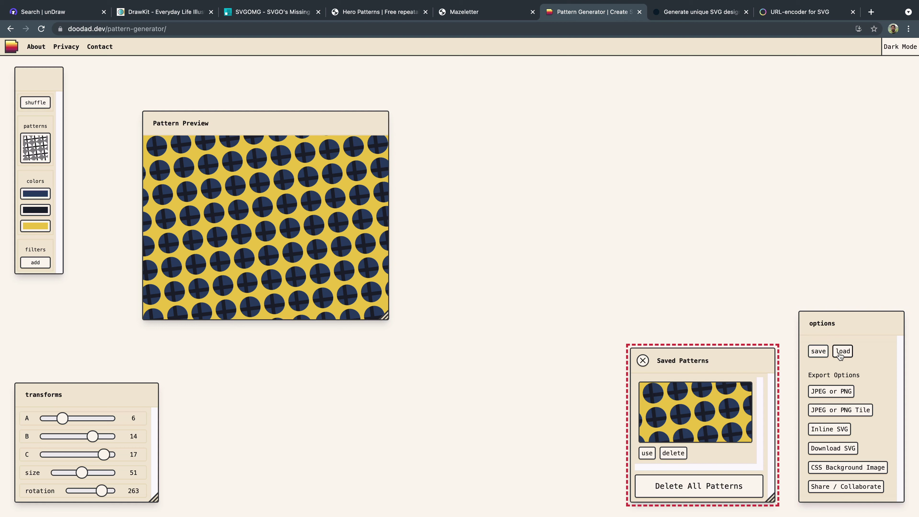
left_click_drag(677, 360, 662, 309)
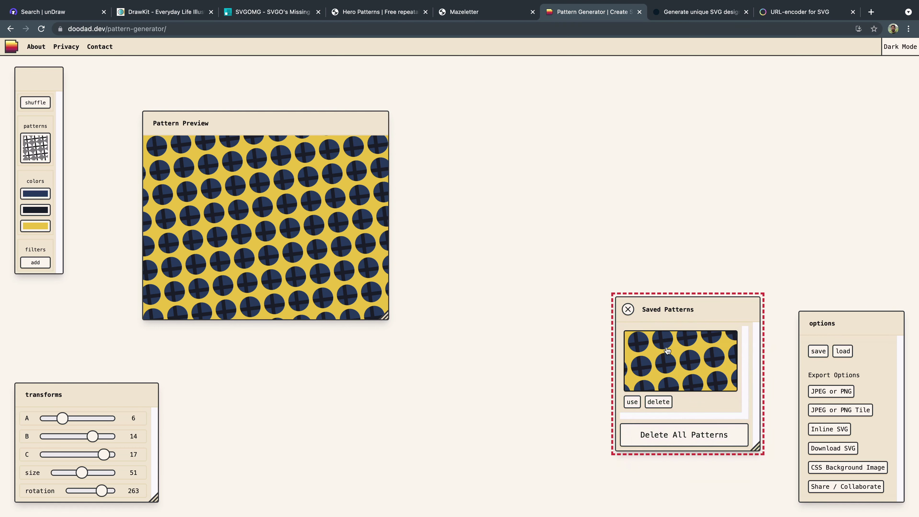
left_click(658, 403)
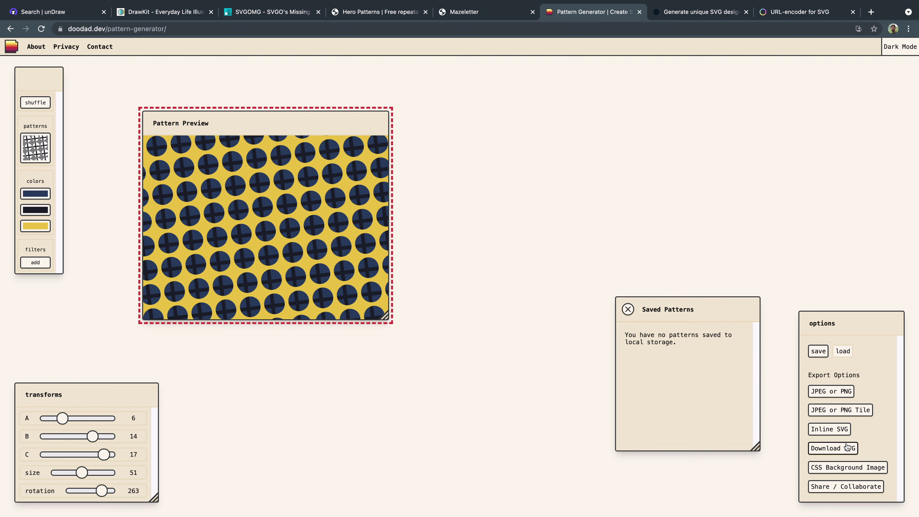
left_click(695, 15)
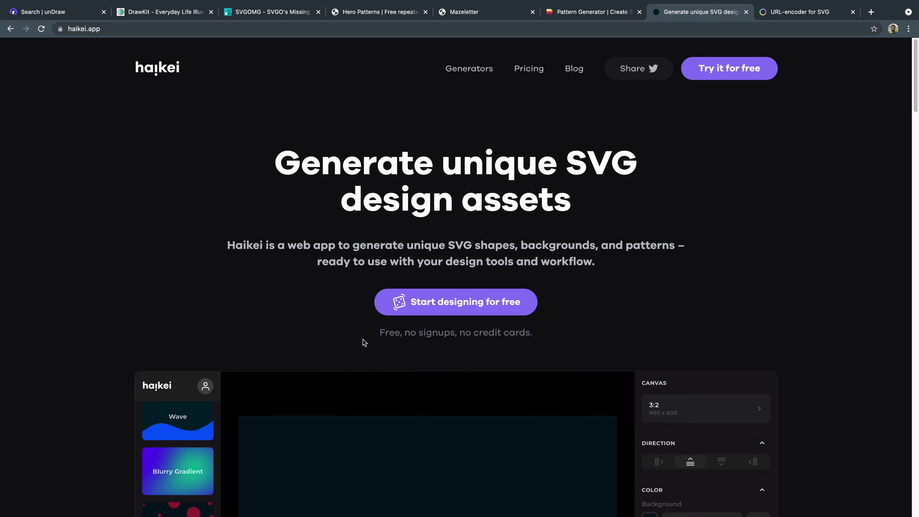
- Open Haikei's editor, choose the Blob generator and randomize the shape twice
left_click(455, 300)
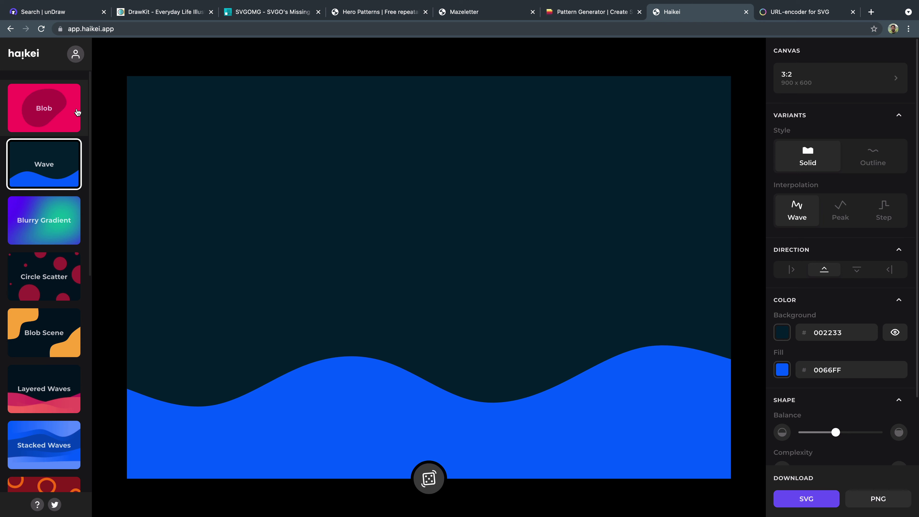
left_click(77, 113)
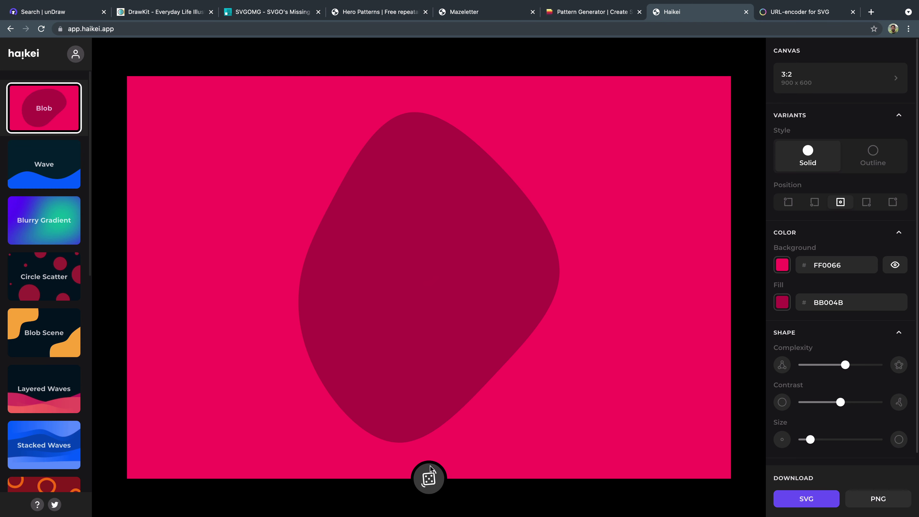
left_click(430, 473)
left_click(429, 475)
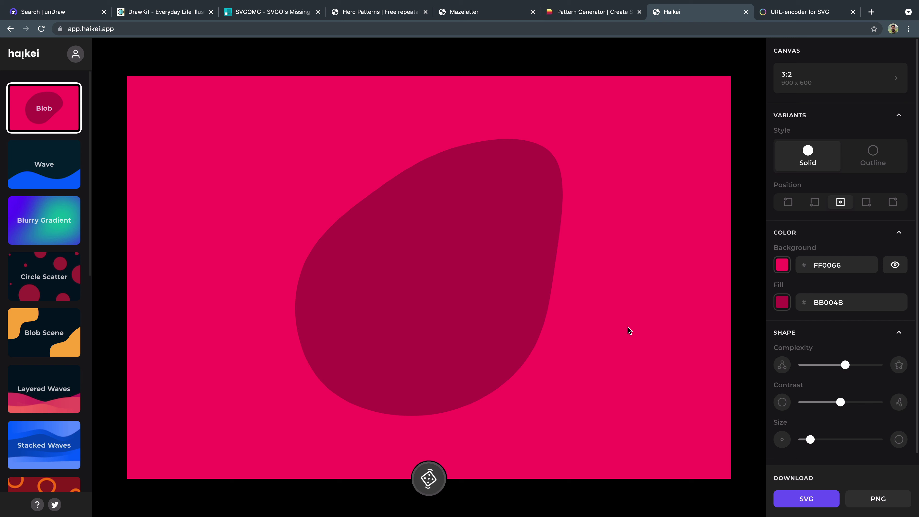
- Try outline then solid blob fill, raise Complexity, reroll three times, then pick Wave
left_click(869, 159)
left_click(826, 162)
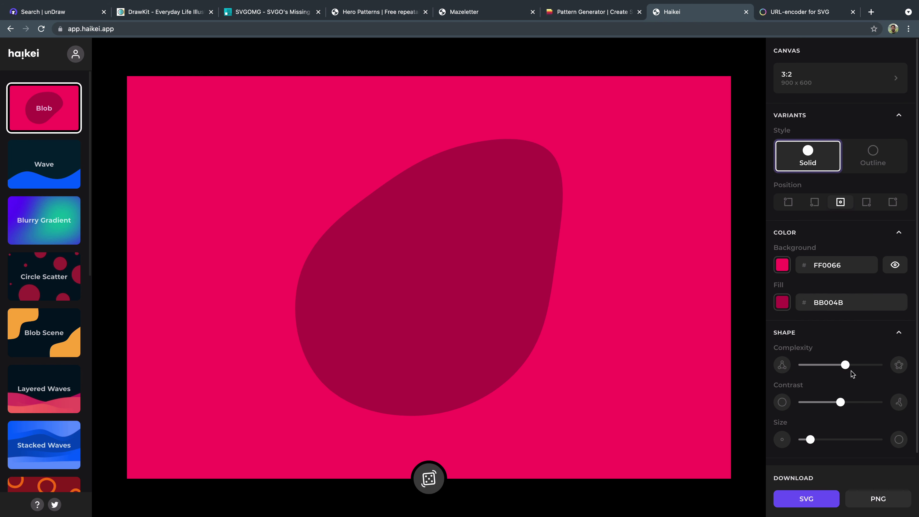
left_click_drag(846, 365, 874, 365)
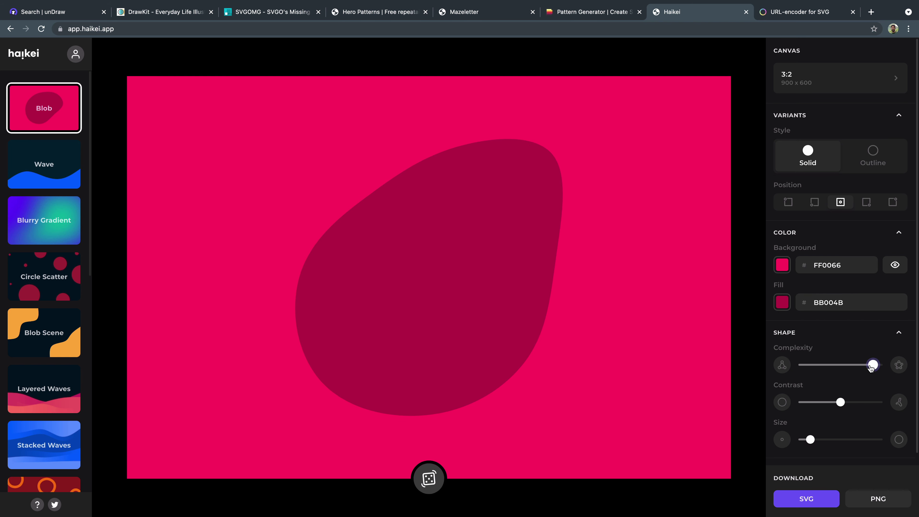
left_click(438, 483)
left_click(437, 483)
left_click(437, 483)
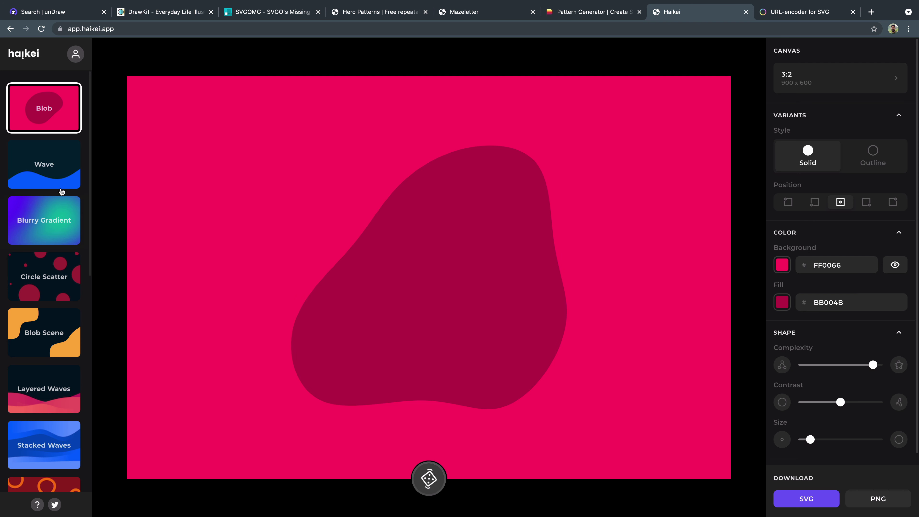
left_click(65, 173)
- Step through Haikei's Blurry Gradient, Circle Scatter and Blob Scene generators to Layered Waves
left_click(67, 234)
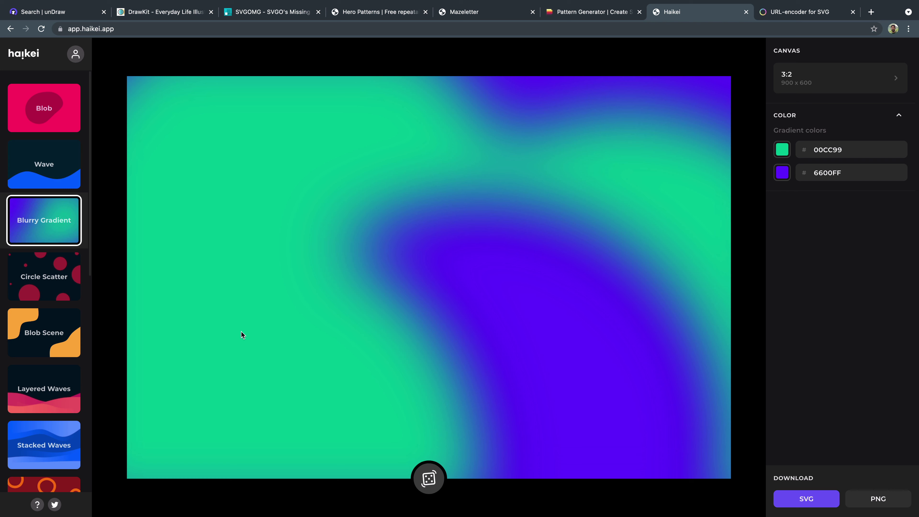
left_click(61, 290)
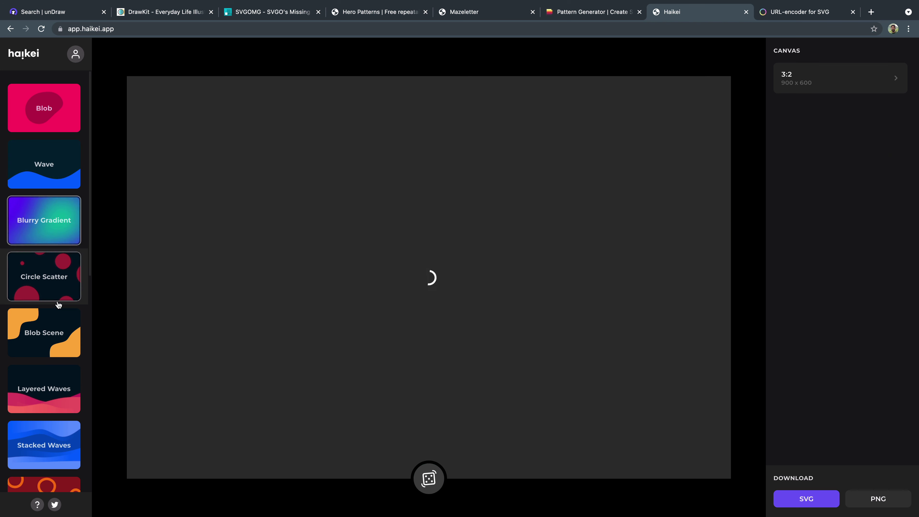
left_click(57, 344)
scroll(57, 344, "down", 4)
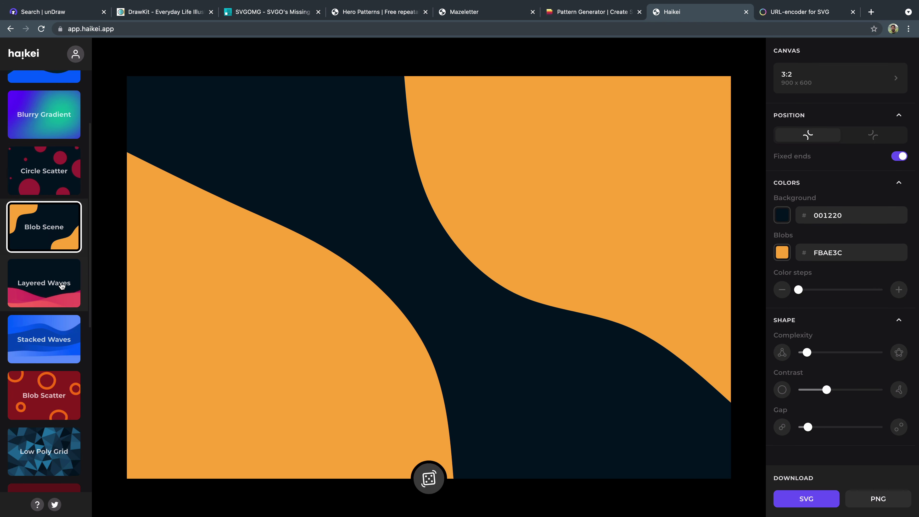
left_click(54, 270)
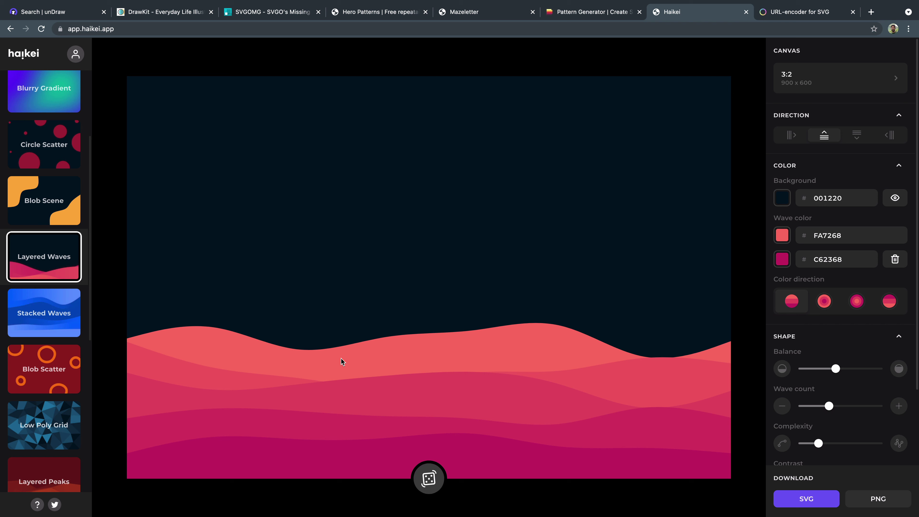
- Randomize the layered waves twice, then bring up the URL-encoder for SVG page
scroll(42, 308, "down", 7)
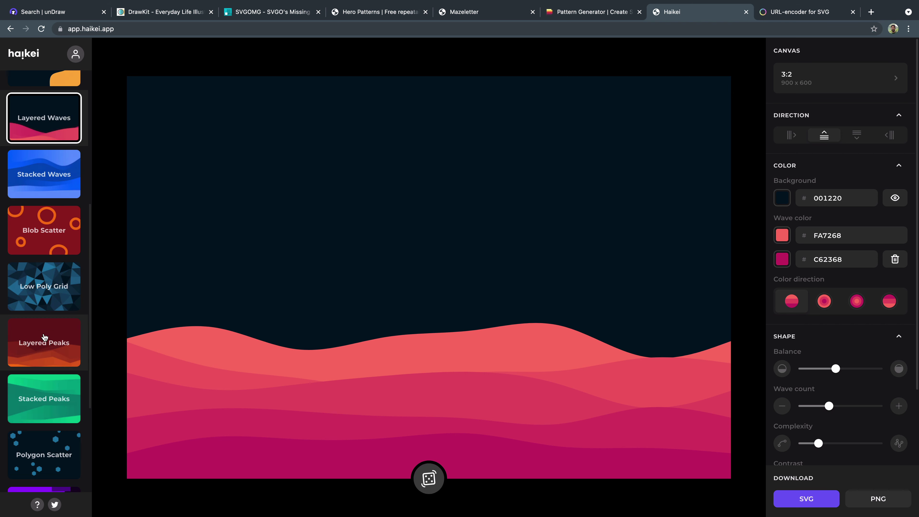
scroll(54, 406, "down", 2)
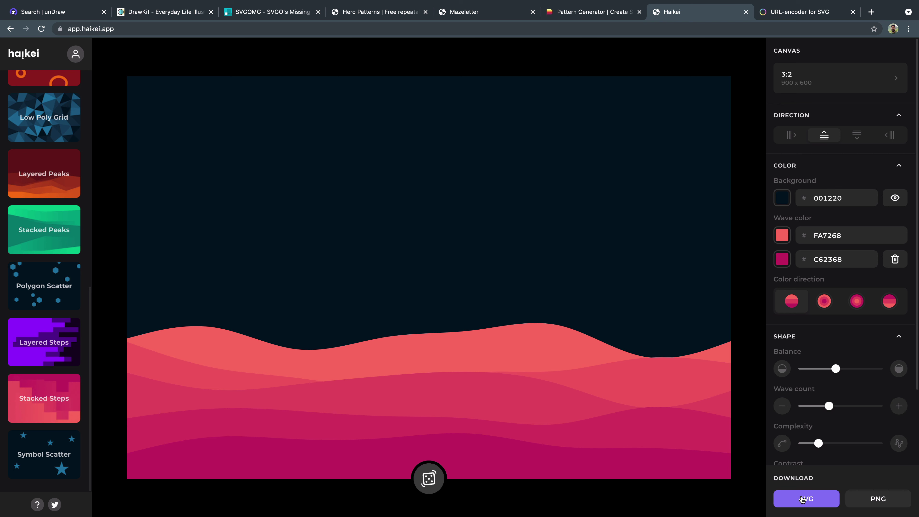
left_click(436, 481)
left_click(437, 483)
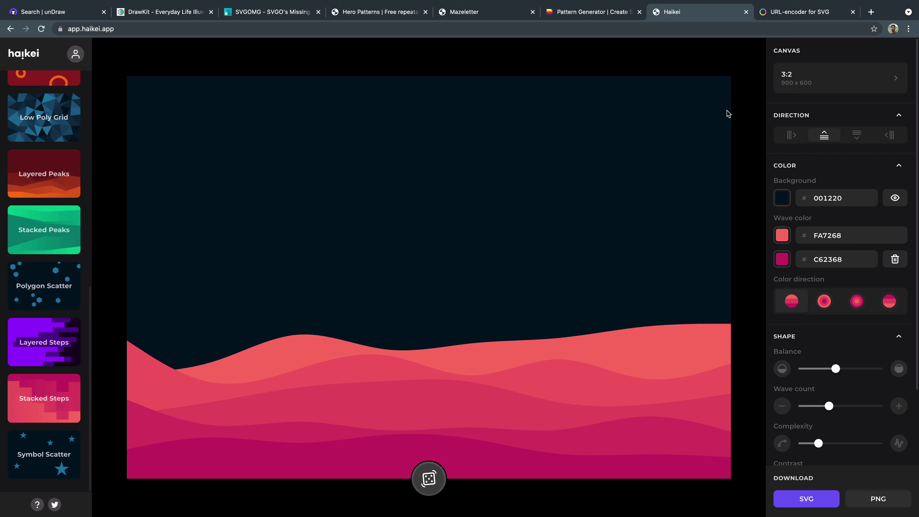
left_click(799, 18)
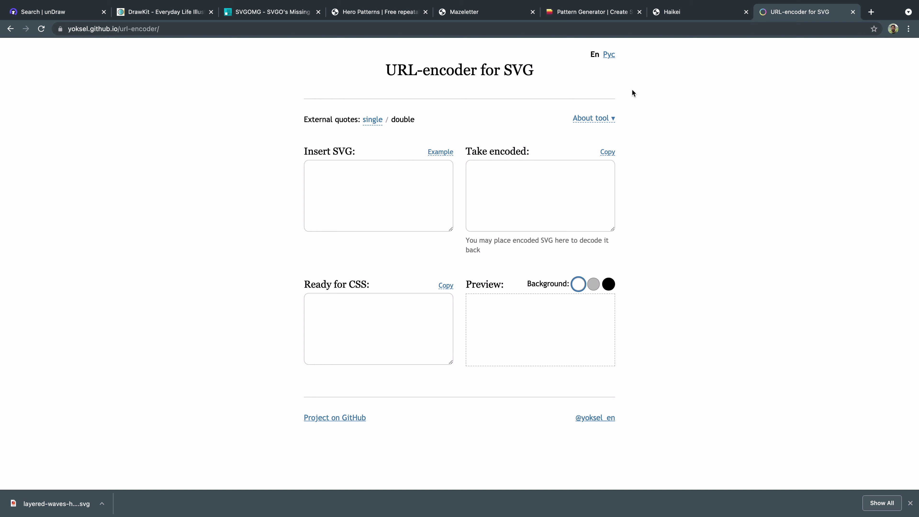
- Copy the yellow-and-navy holes pattern's Inline SVG export code from doodad.dev to the clipboard
left_click(603, 14)
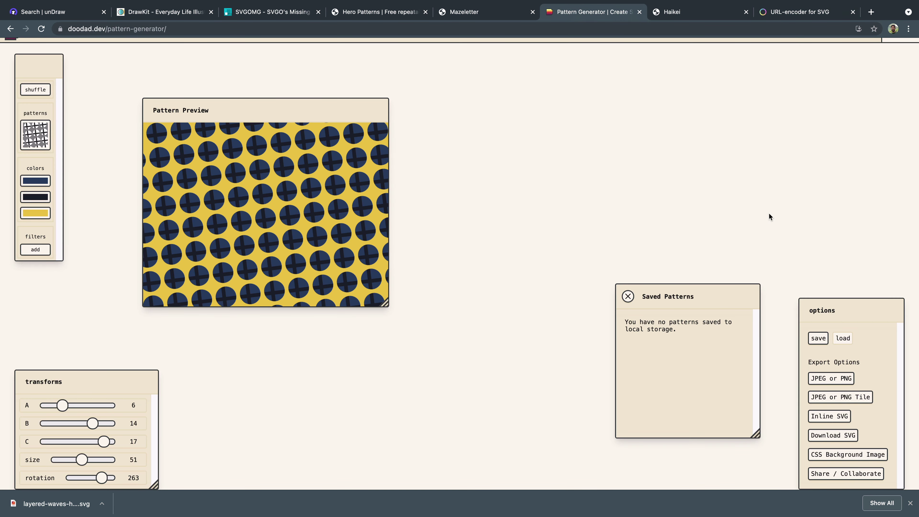
left_click(831, 418)
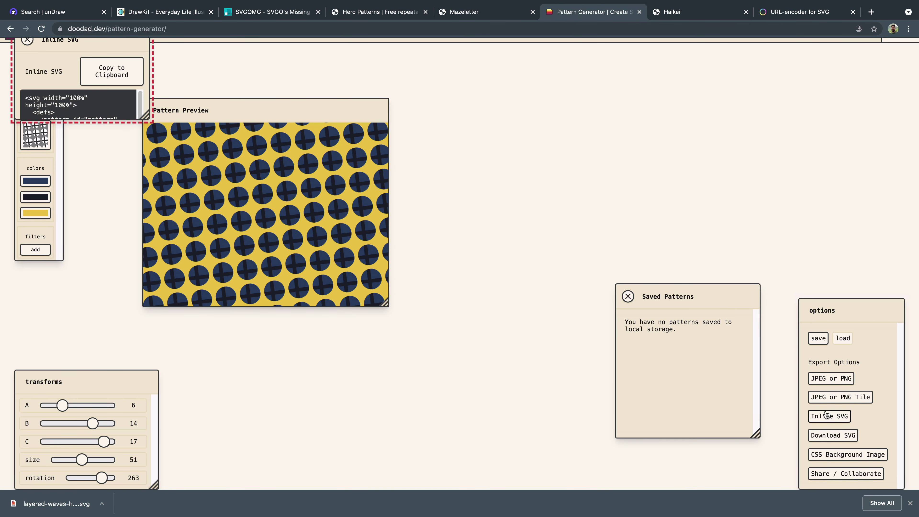
left_click(113, 66)
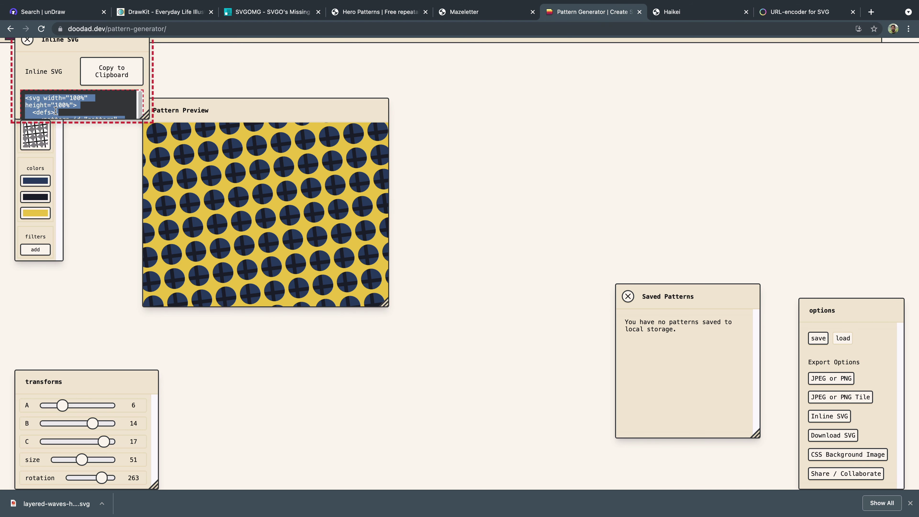
- Paste the copied pattern SVG code into the URL-encoder's Insert SVG box
left_click(802, 12)
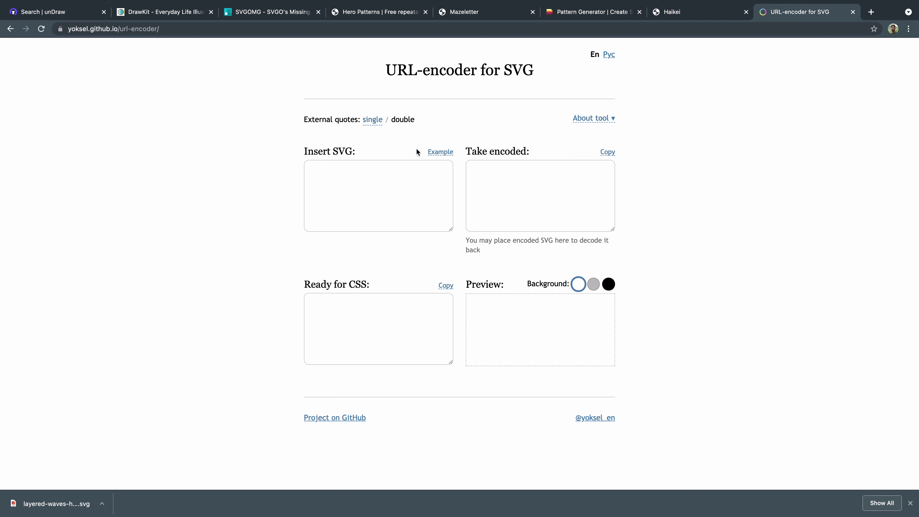
left_click(402, 183)
key("ctrl+v")
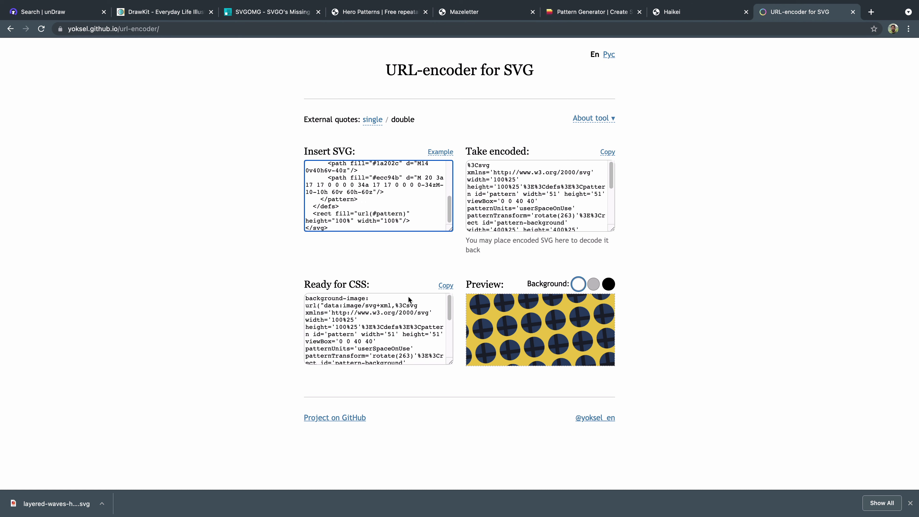
- Highlight the encoded output and the background-image url rule in the Ready for CSS box
left_click_drag(474, 165, 507, 196)
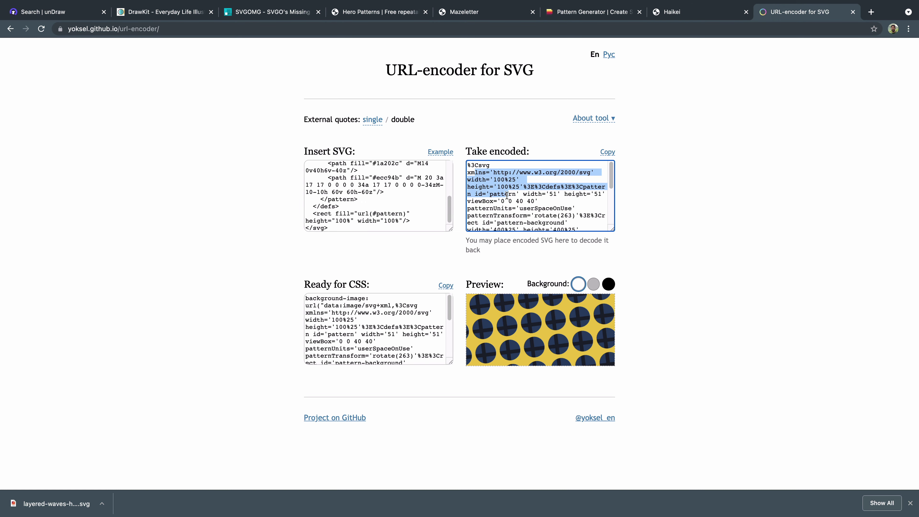
left_click(339, 328)
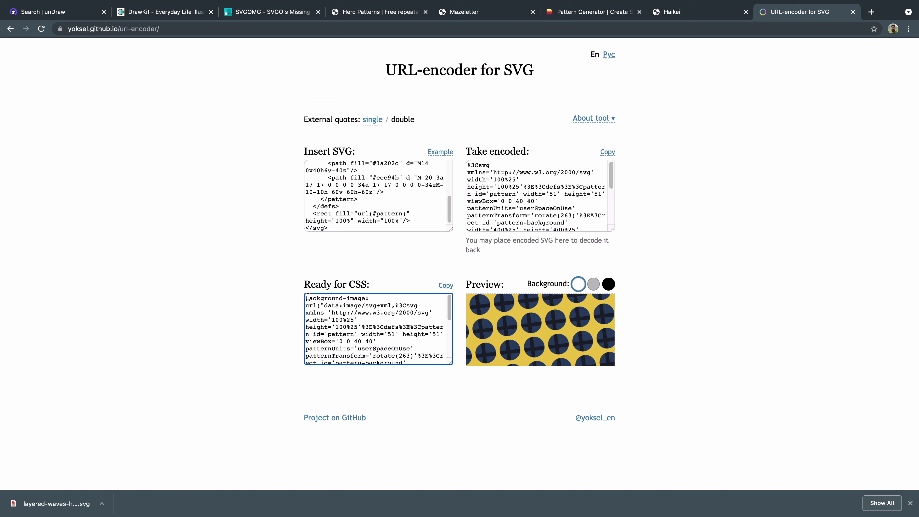
left_click_drag(306, 298, 407, 296)
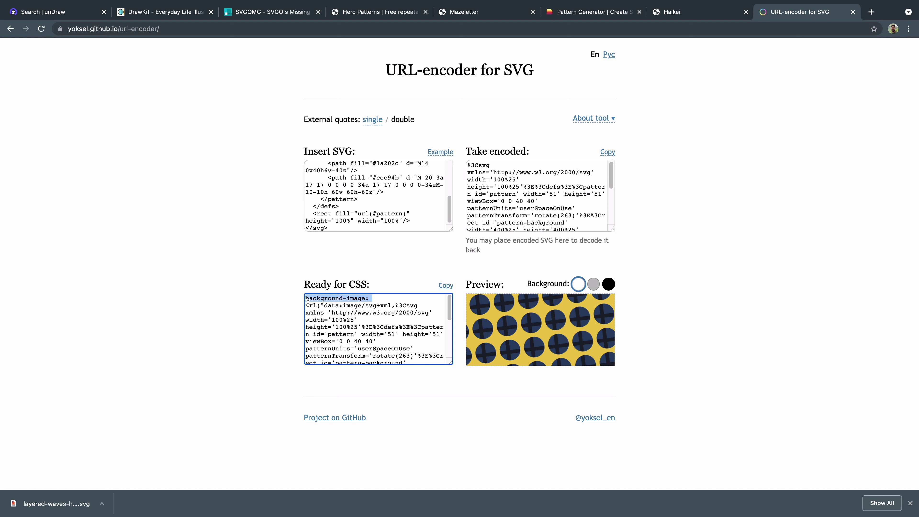
left_click_drag(308, 303, 434, 359)
left_click(434, 359)
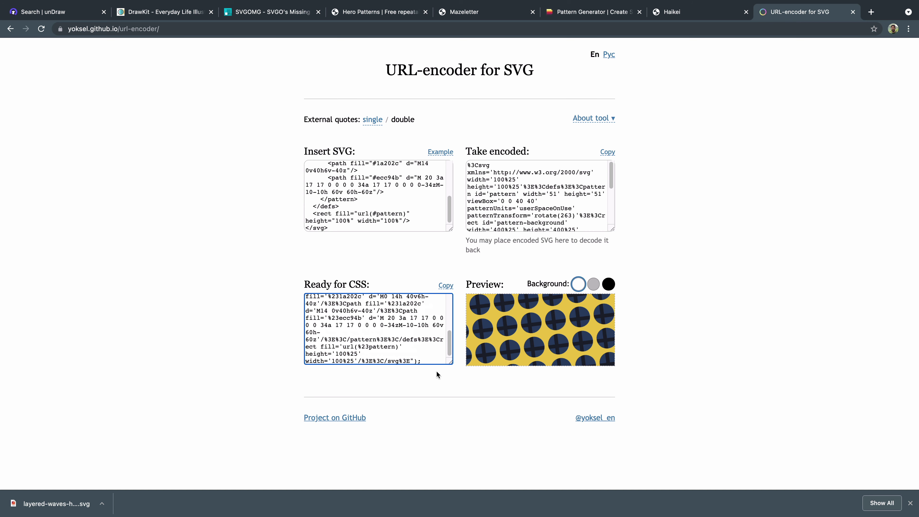
left_click(445, 378)
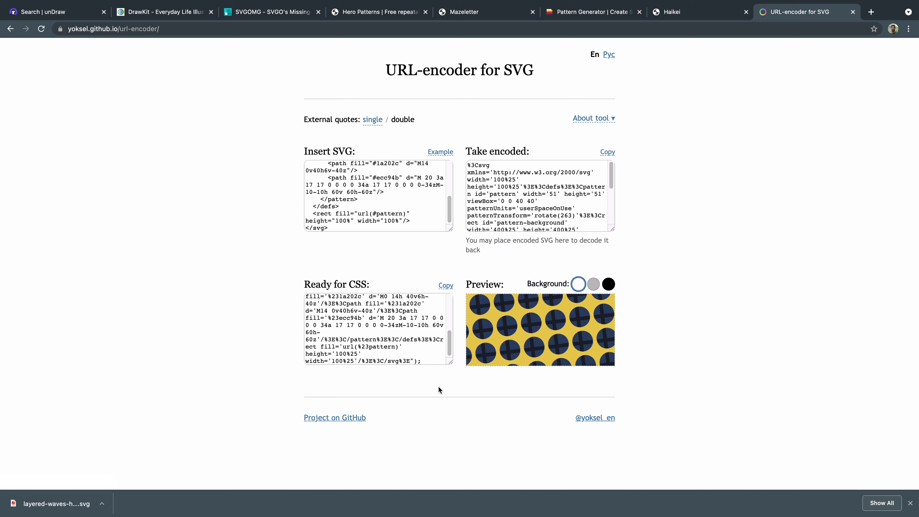
left_click(593, 284)
left_click(609, 284)
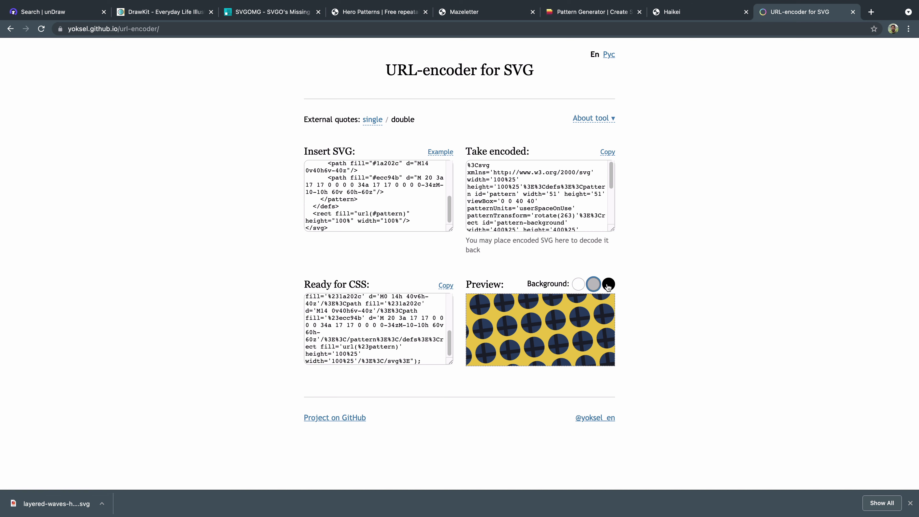
left_click(578, 284)
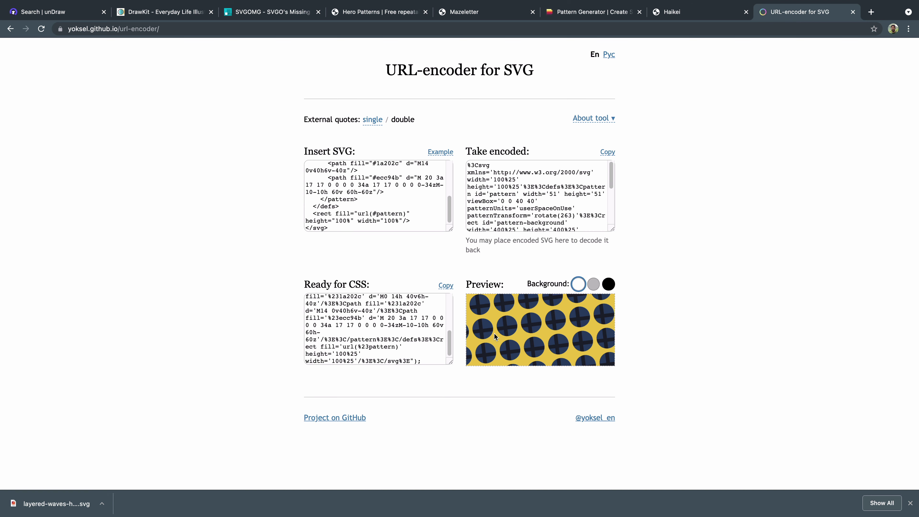